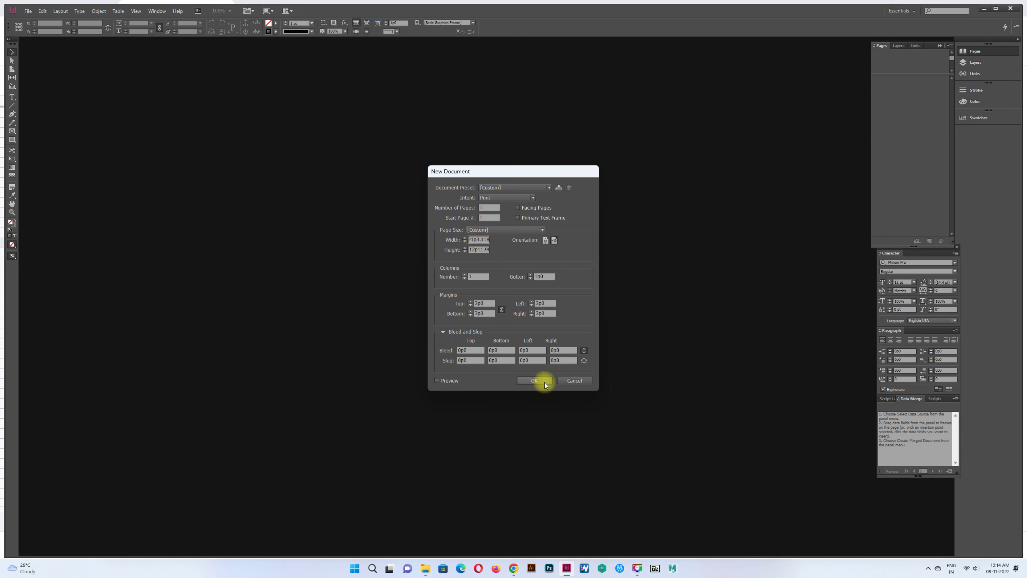
Create the single-page custom-size print document with 3p0 margins and no facing pages.
click(534, 381)
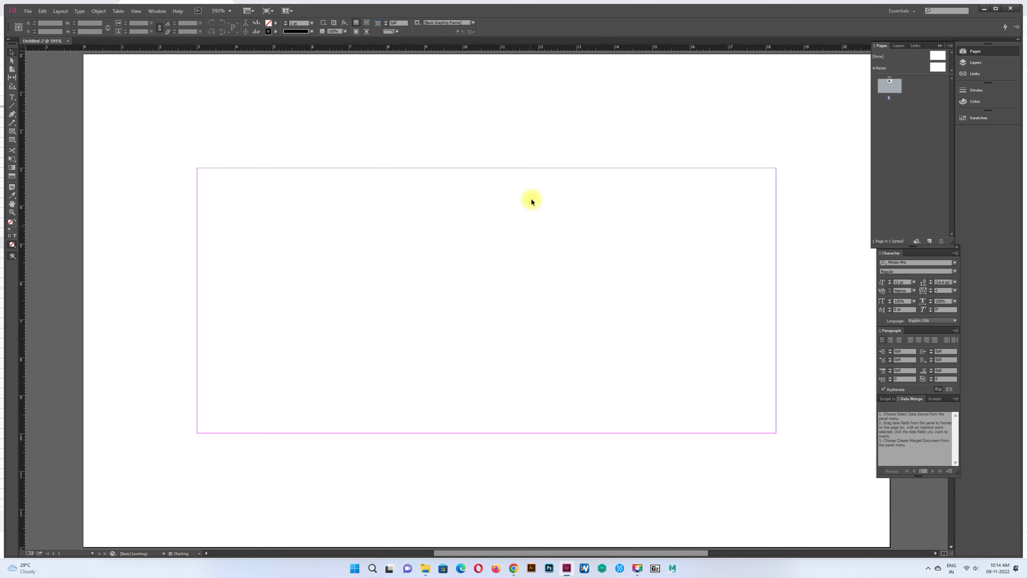
key(ctrl+minus)
drag(500, 200, 475, 198)
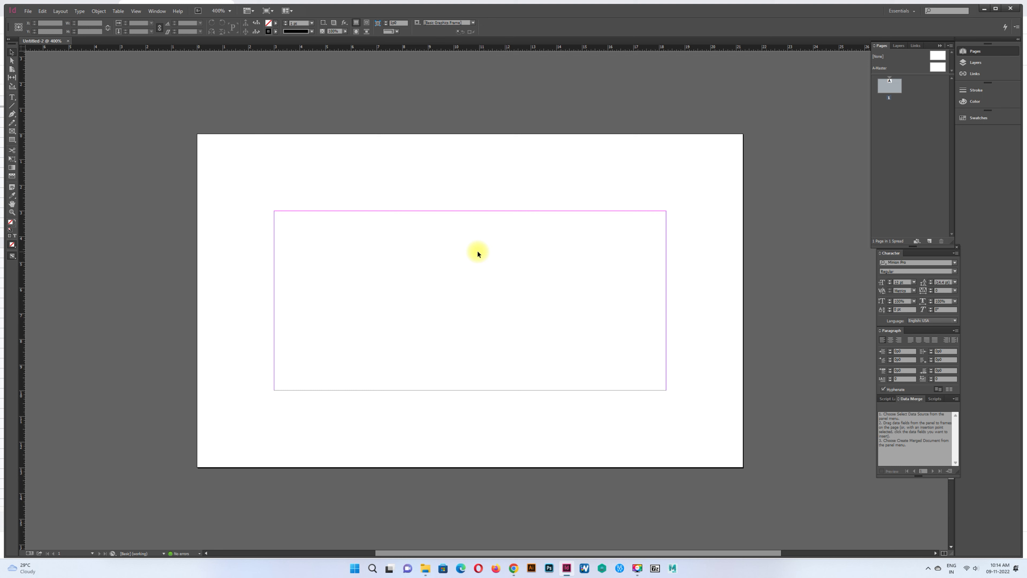
Place the business card background image from the blue-white-business-card folder onto the page.
click(32, 12)
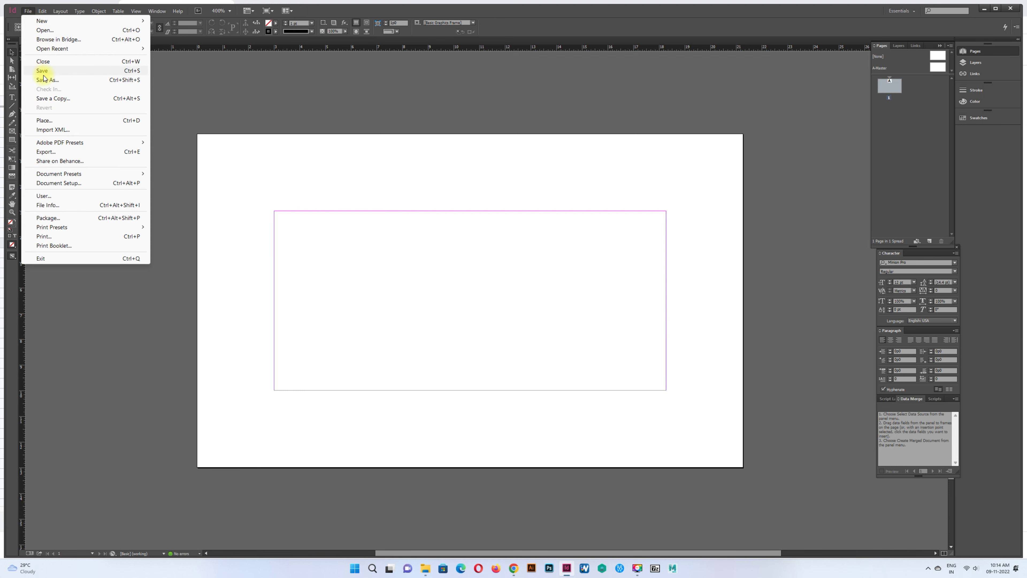
click(44, 120)
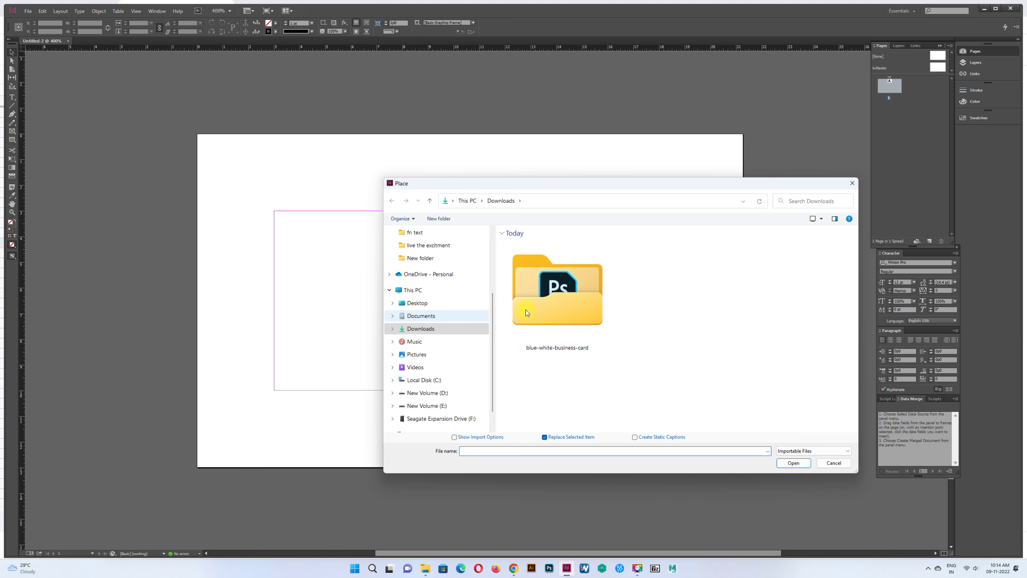
double_click(583, 281)
click(532, 258)
click(793, 463)
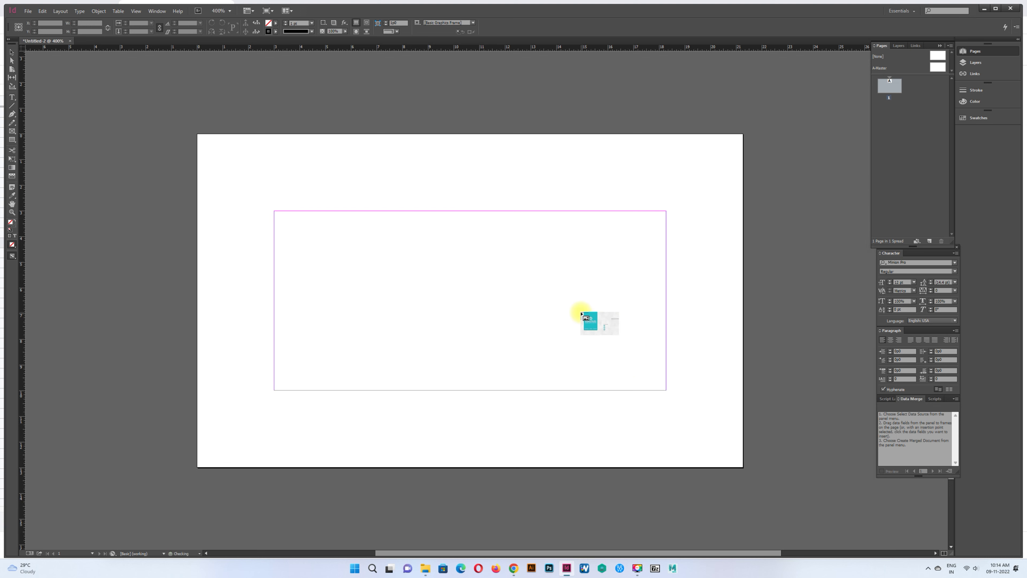
click(313, 238)
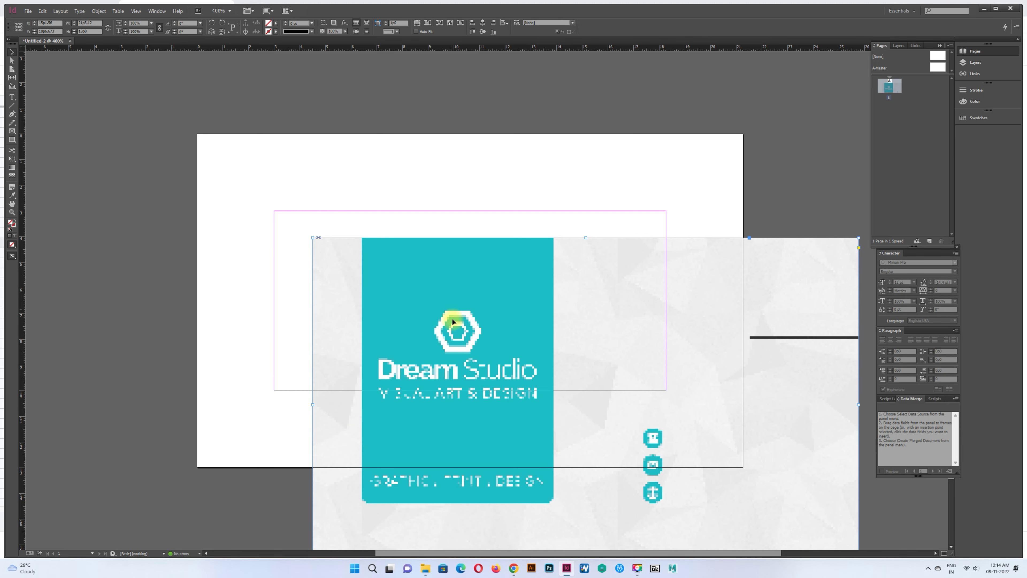
Centre the placed card image horizontally and vertically relative to the page.
click(504, 23)
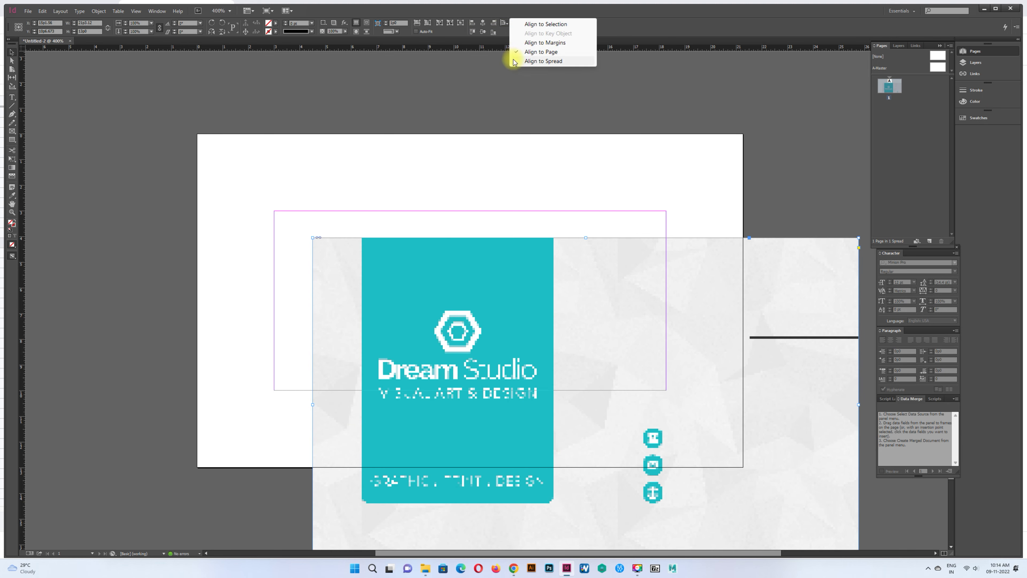
click(478, 15)
click(483, 32)
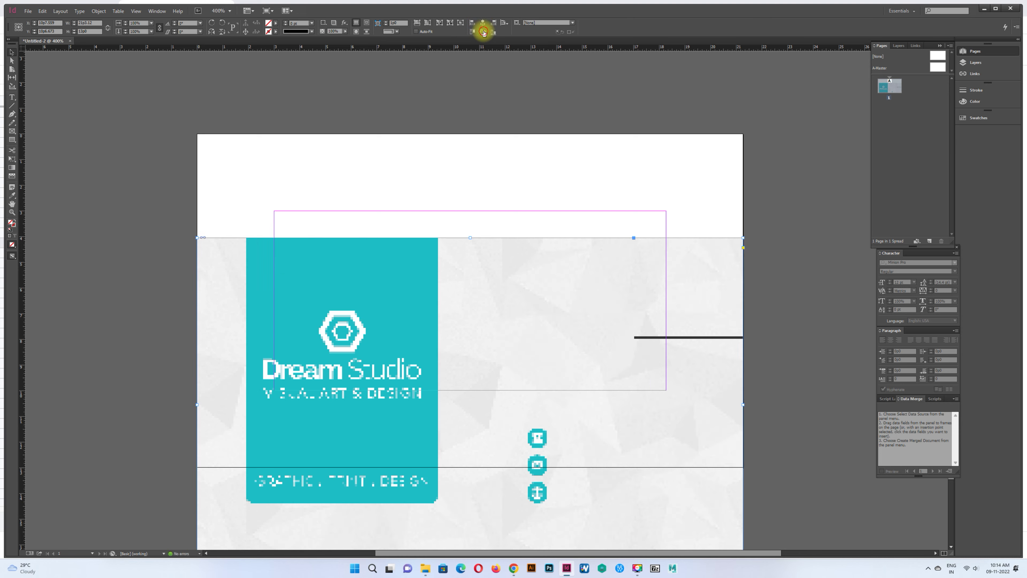
Set the card image's display performance to High Quality Display and lock the image in place.
right_click(137, 250)
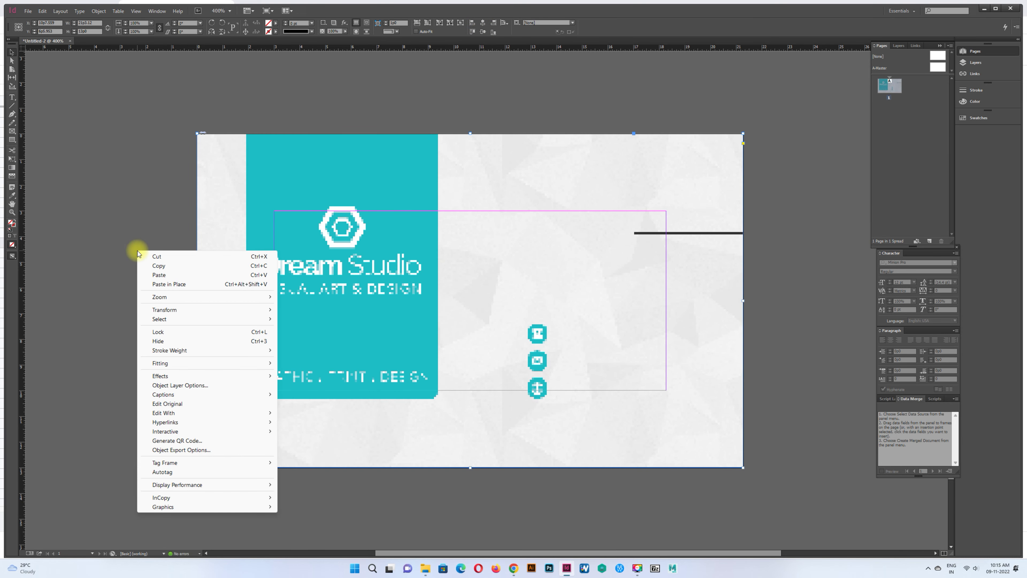
mouse_move(199, 490)
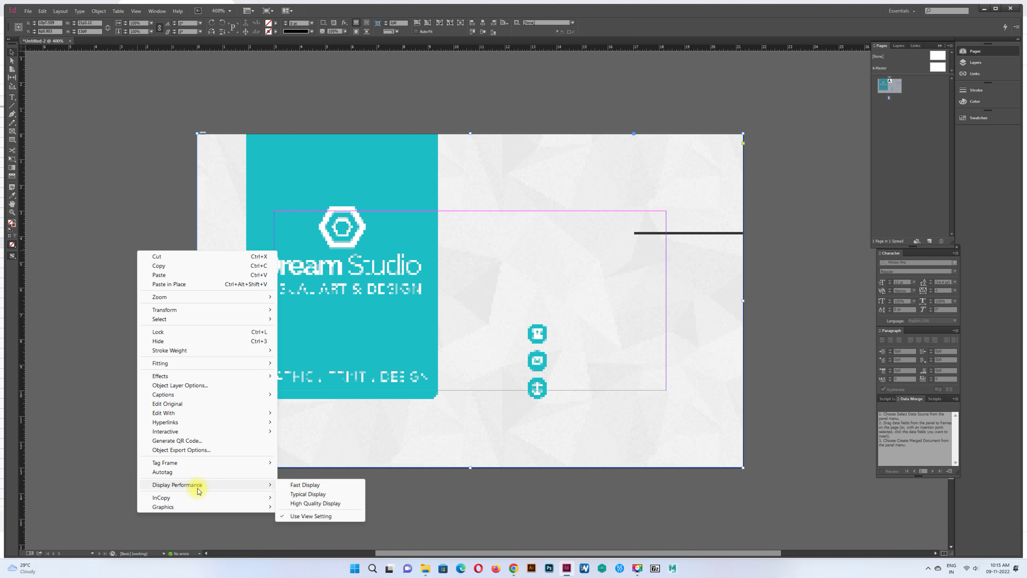
click(299, 502)
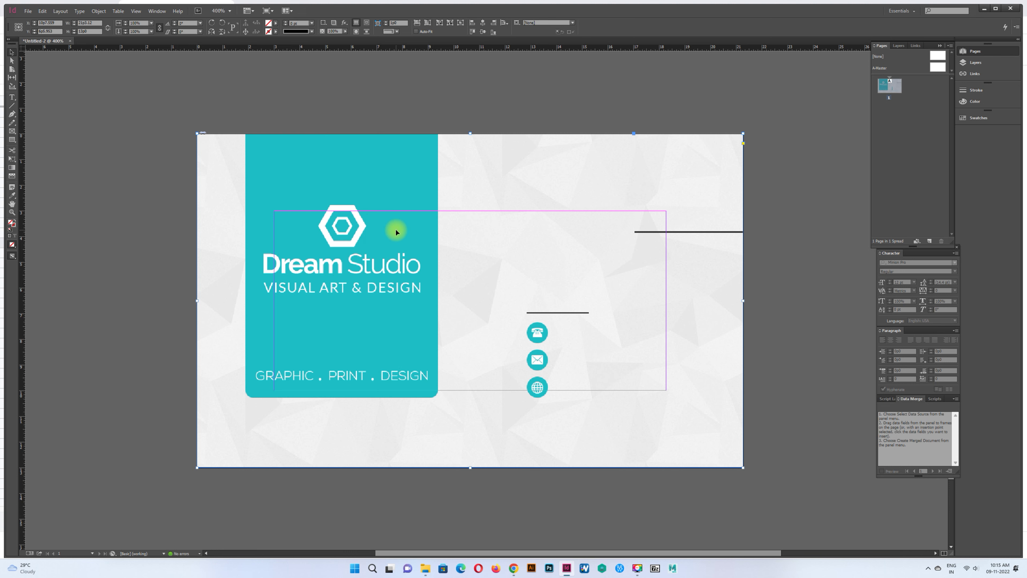
click(99, 11)
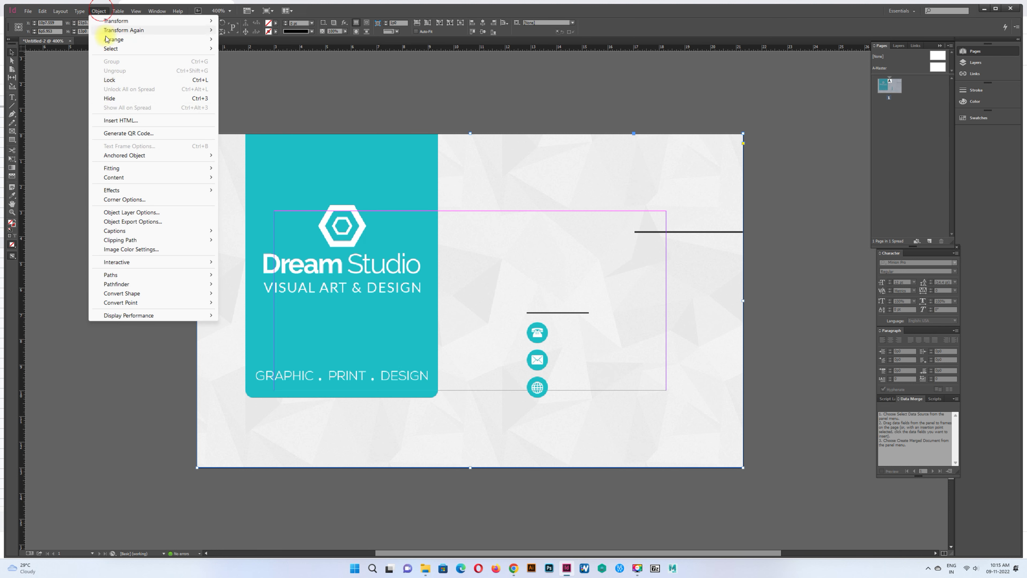
click(110, 80)
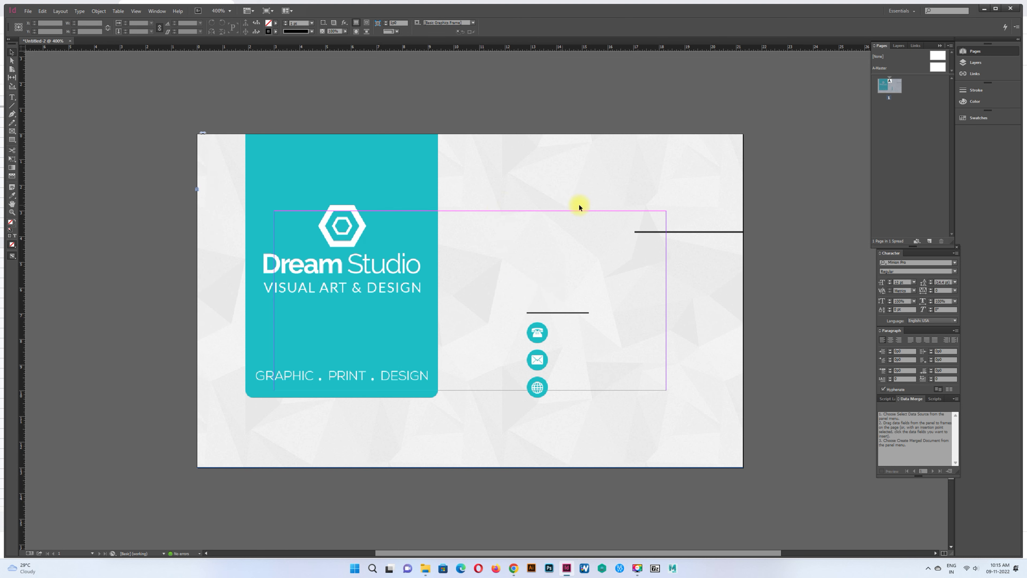
Draw a text frame about 8p3 wide above the card's upper black line and enter "Name" in it.
key(t)
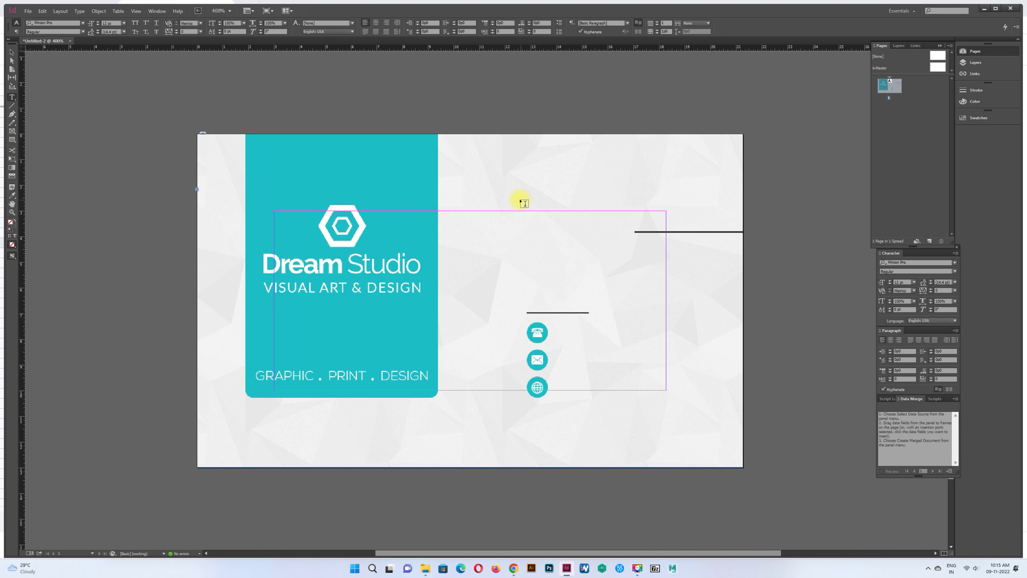
drag(513, 190, 725, 223)
text(Name)
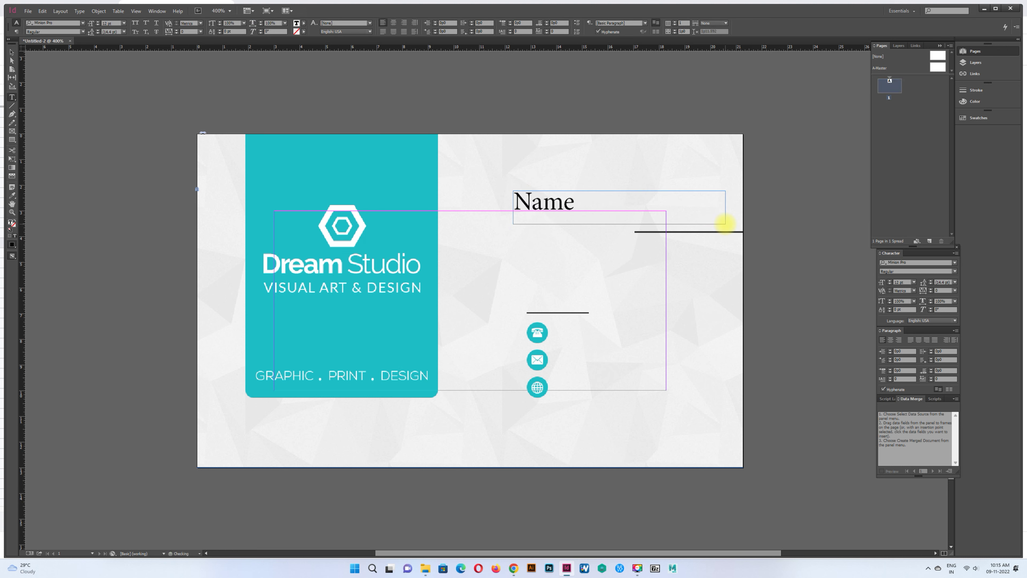
Format the "Name" text in Gotham Bold at 10 pt.
double_click(530, 206)
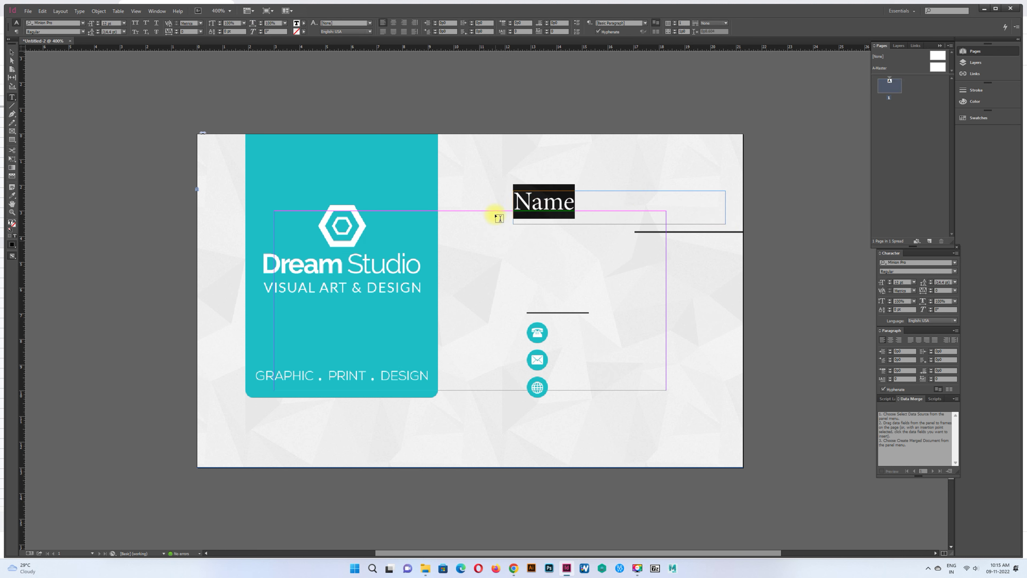
click(54, 22)
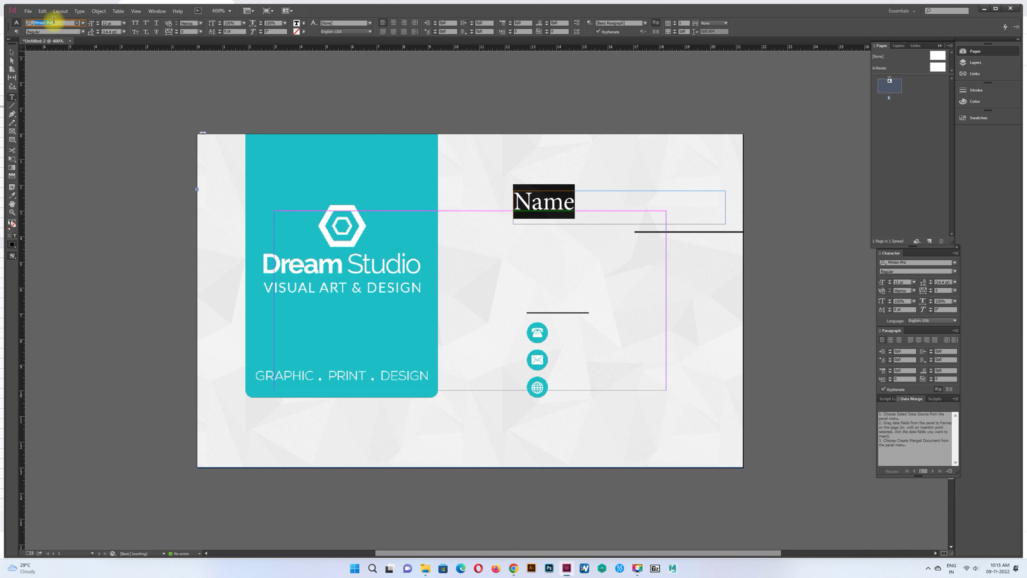
text(goth)
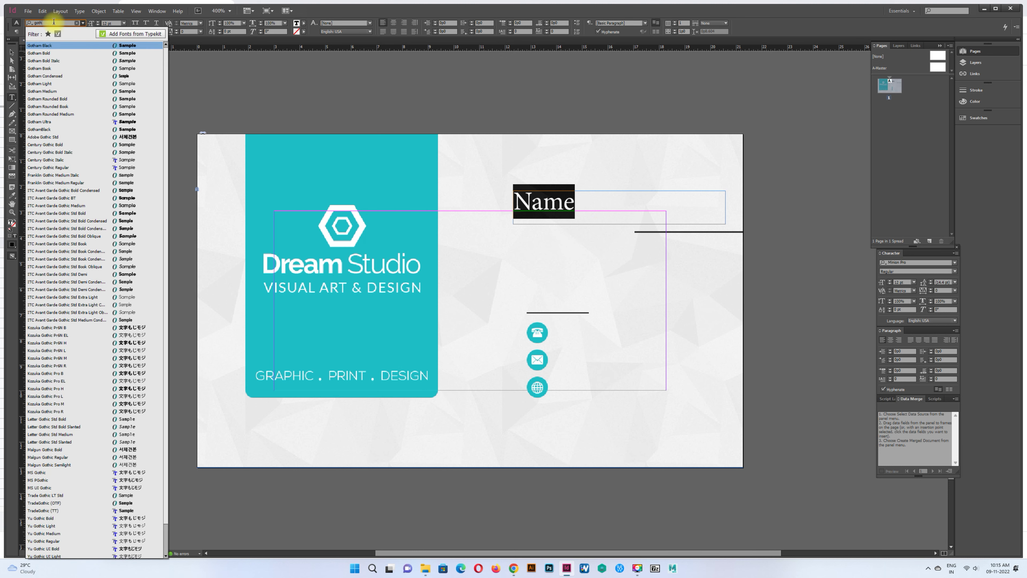
click(45, 54)
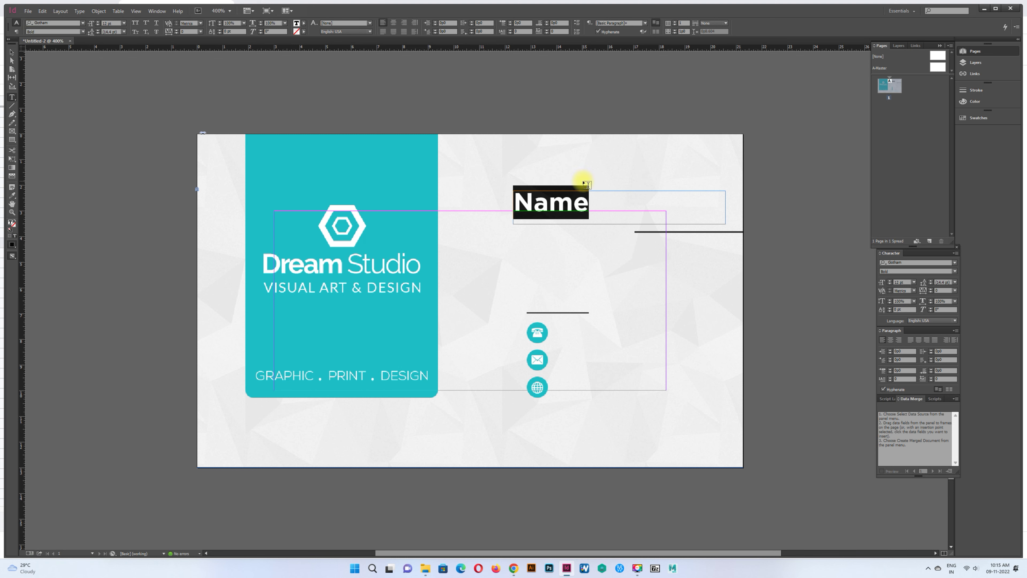
click(124, 23)
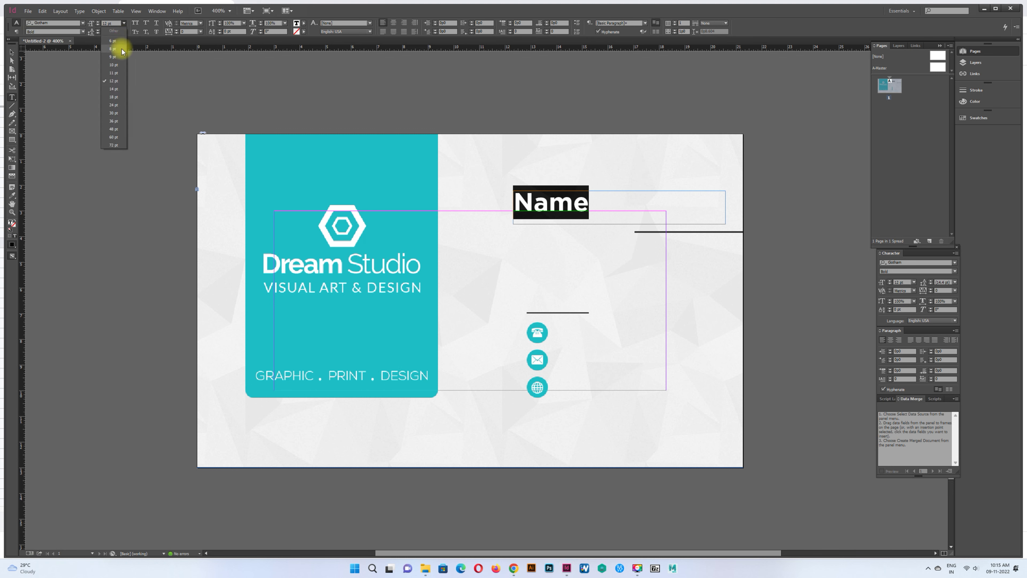
click(116, 66)
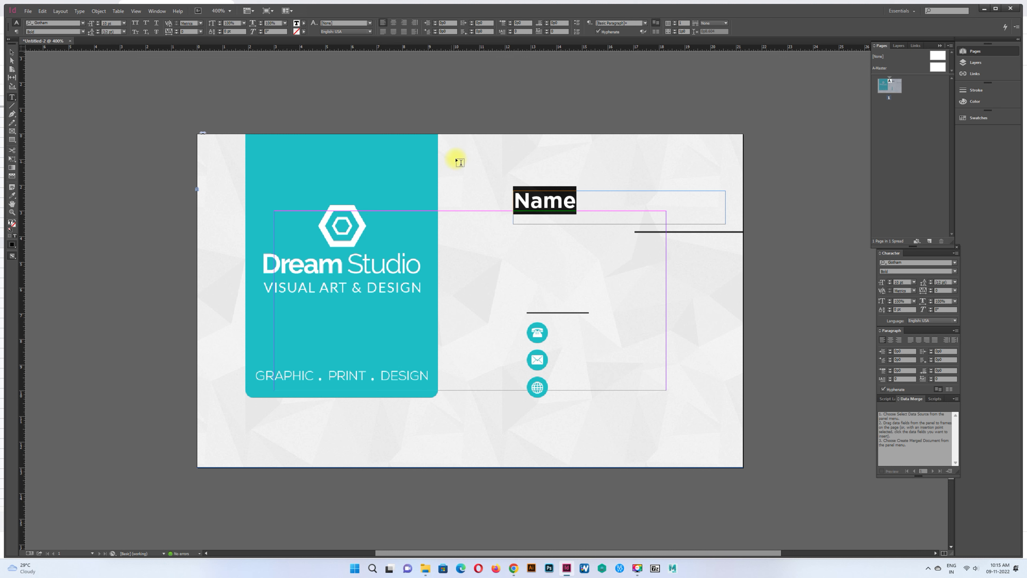
key(Escape)
click(593, 149)
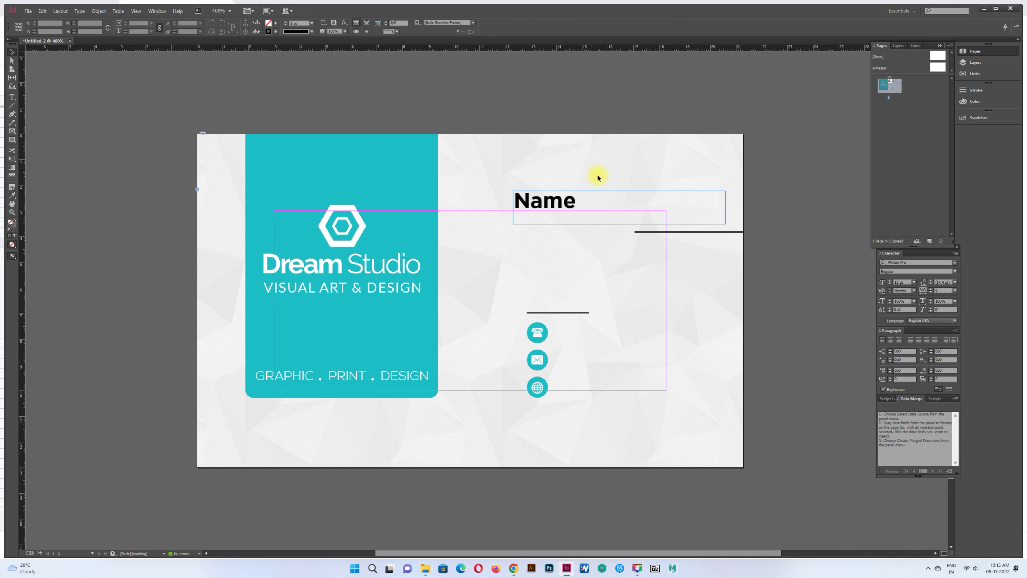
Set the "Name" frame's auto-sizing to Width Only, anchored at the left centre, with No Line Breaks enabled.
click(607, 210)
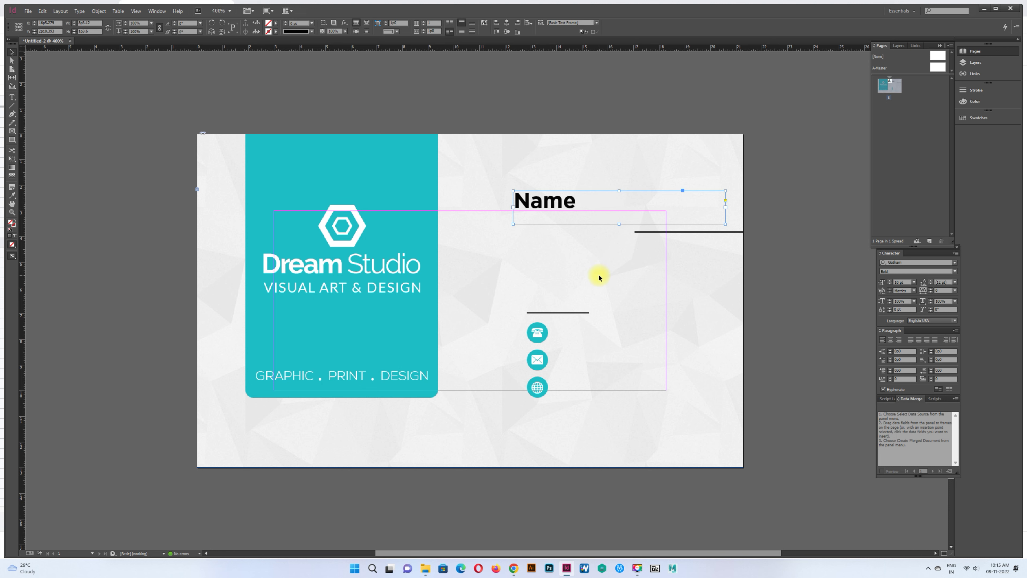
right_click(612, 205)
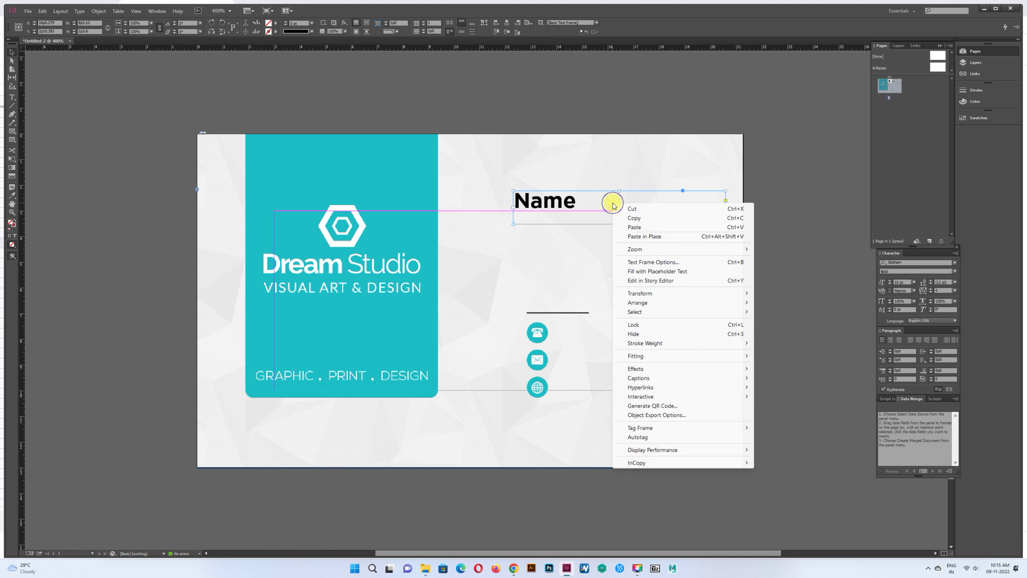
click(654, 262)
drag(537, 191, 394, 182)
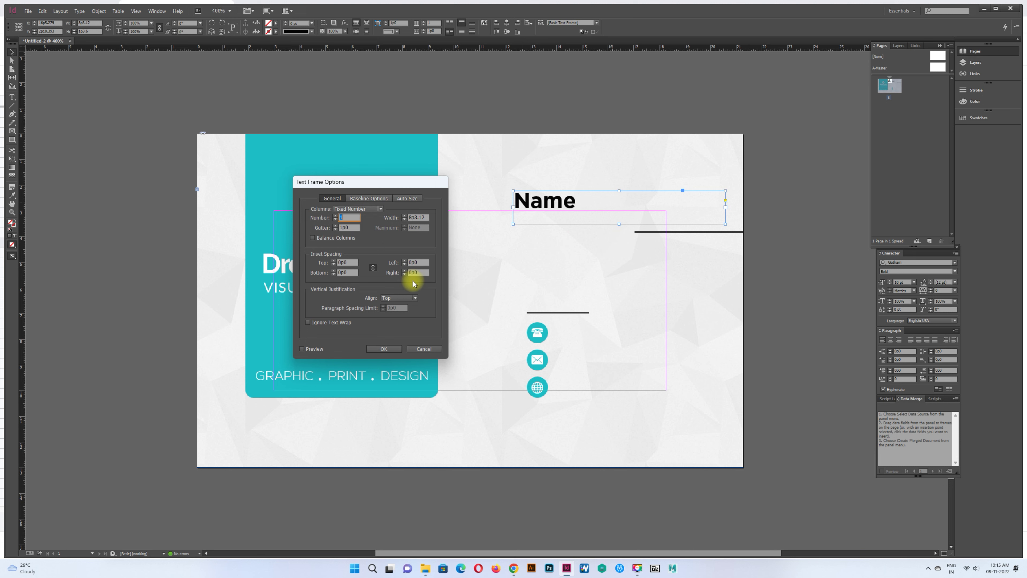
click(403, 198)
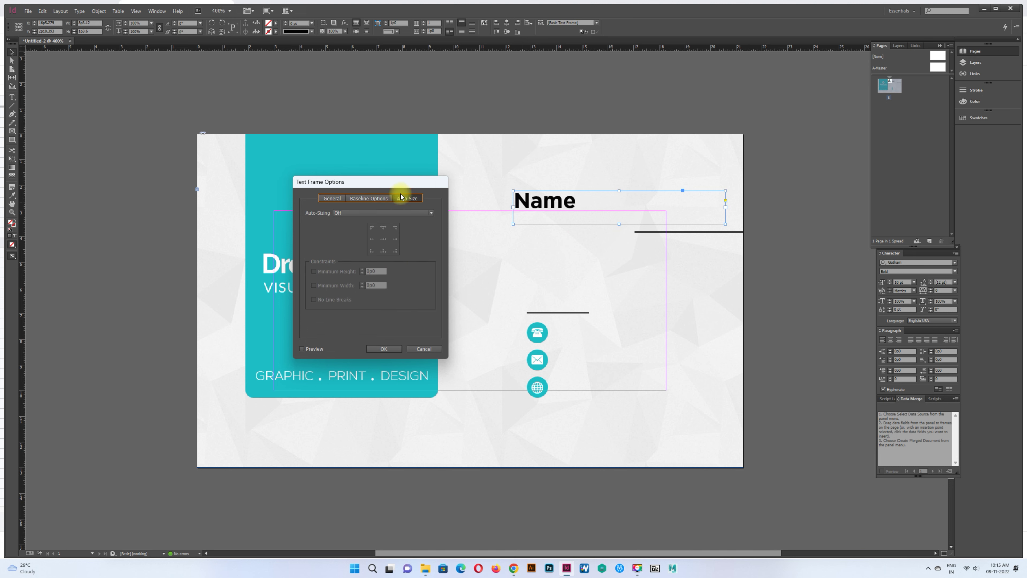
click(390, 214)
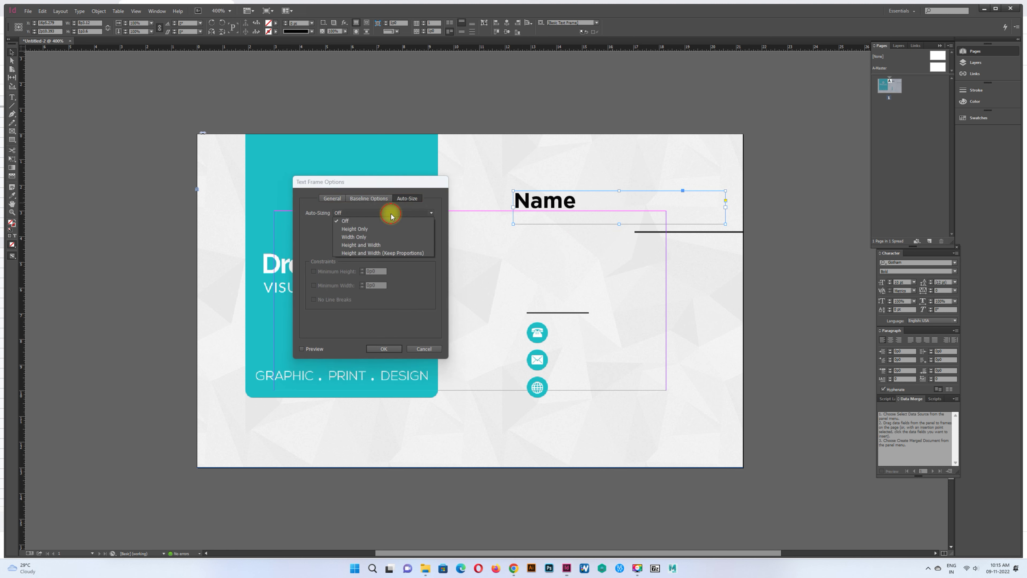
click(377, 237)
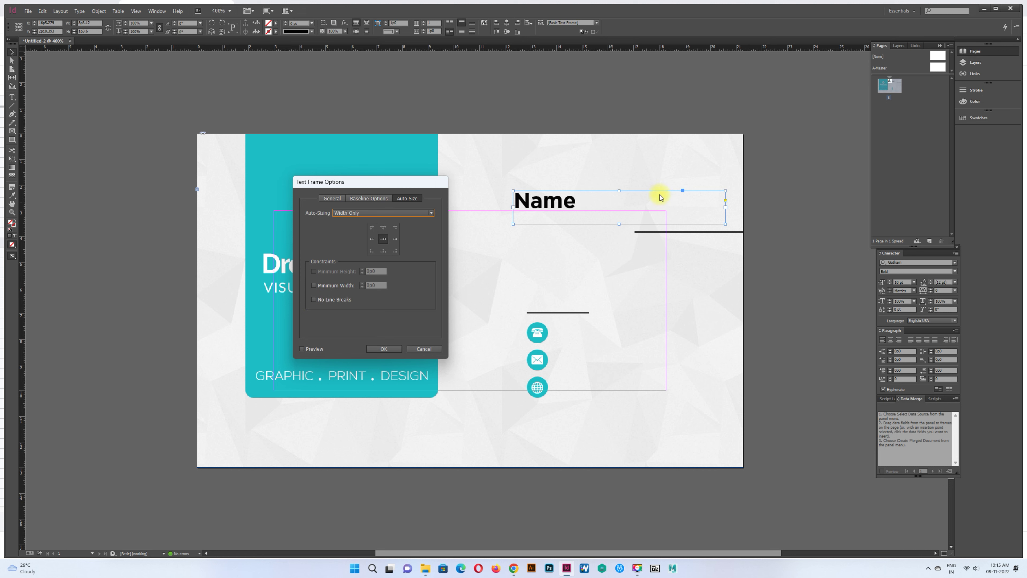
click(324, 299)
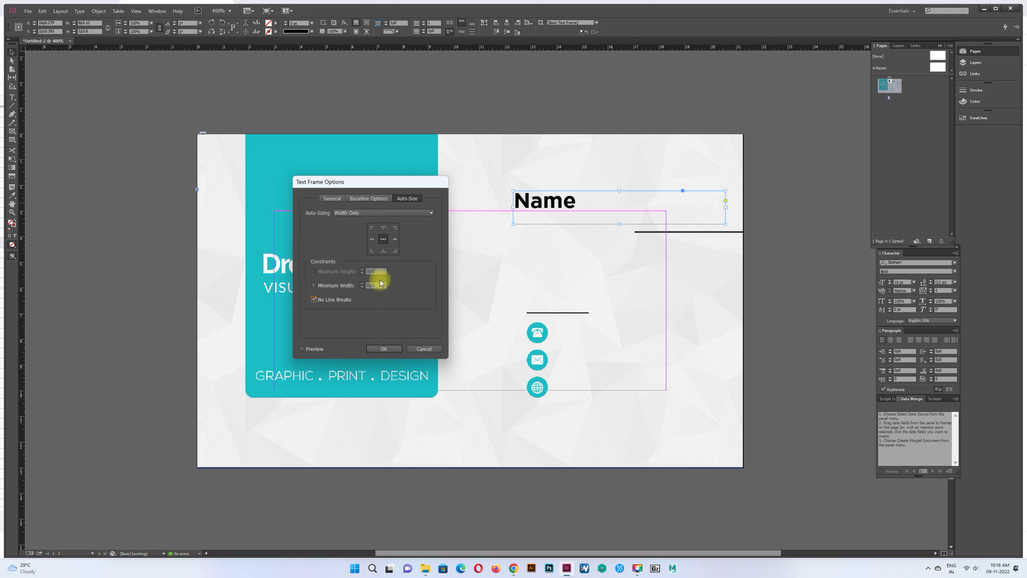
click(371, 239)
click(383, 349)
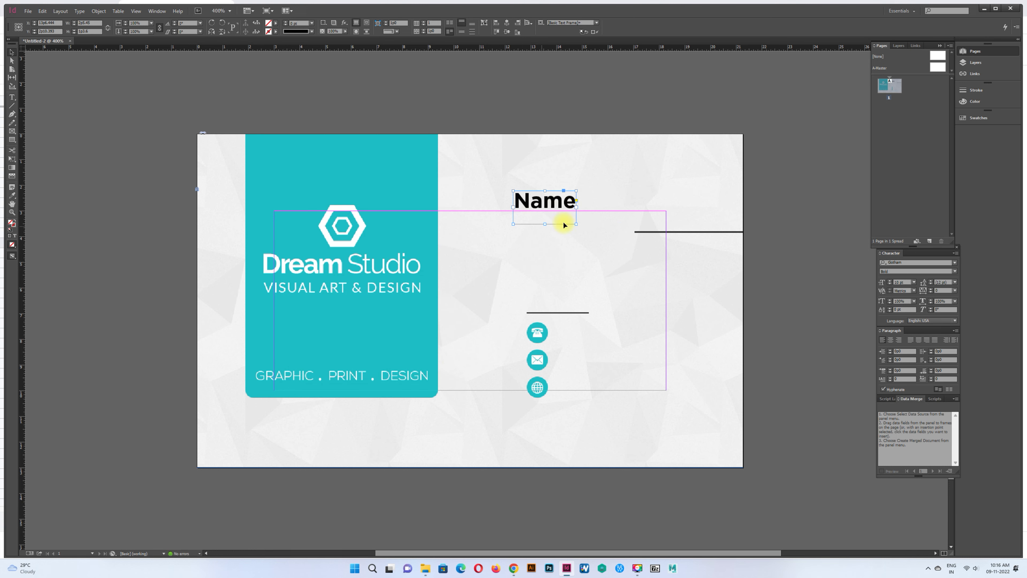
Add a text frame between the card's two black lines containing "Address" in Futura BdCn BT.
click(534, 251)
key(t)
drag(523, 241, 724, 306)
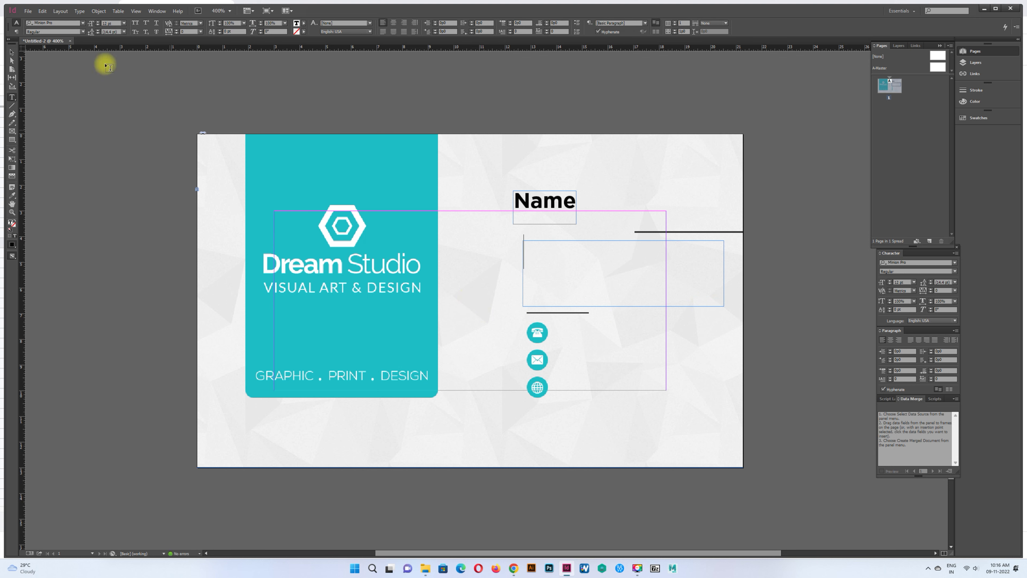
click(58, 21)
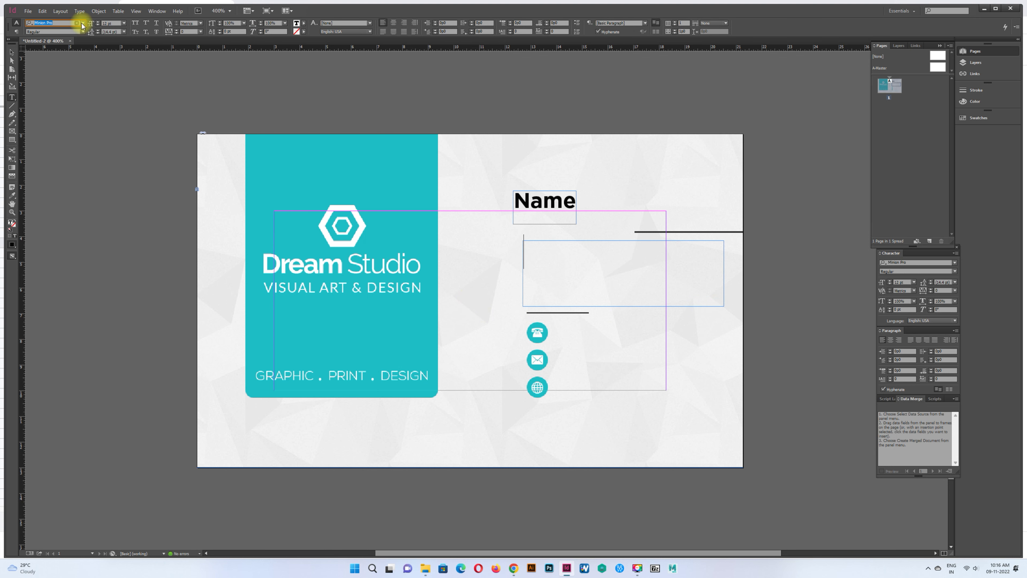
click(82, 26)
text(fut)
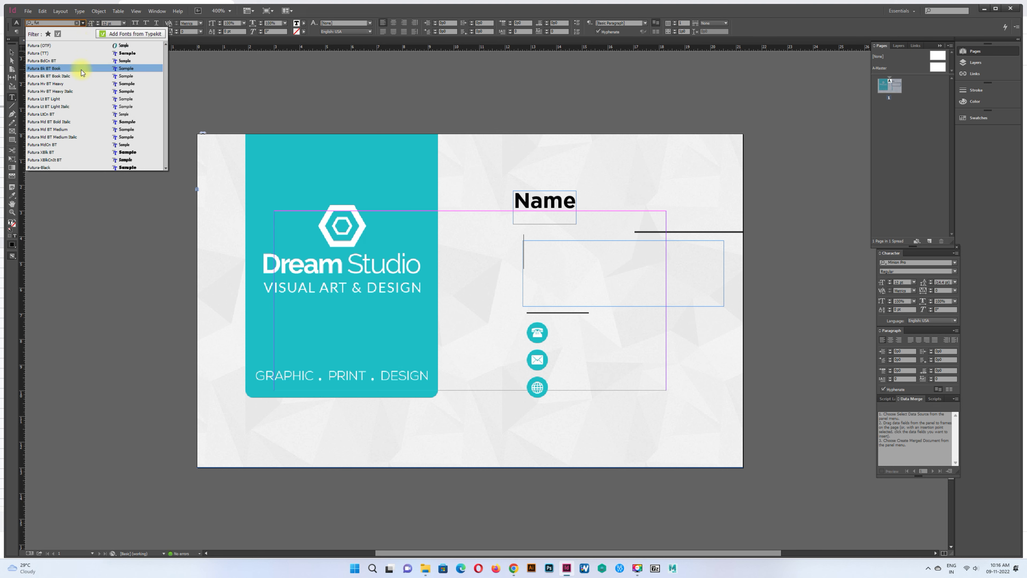
click(82, 61)
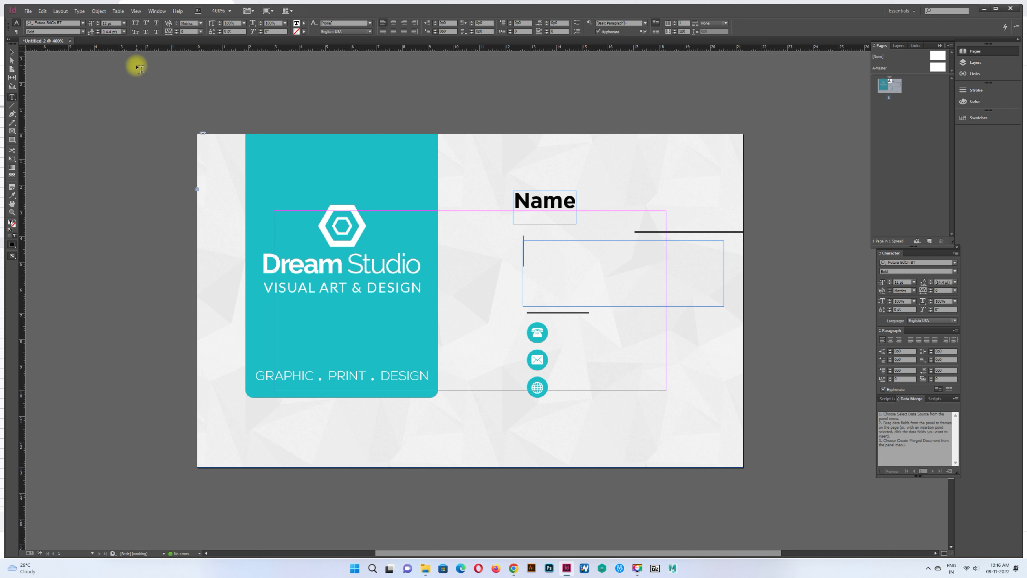
text(Address)
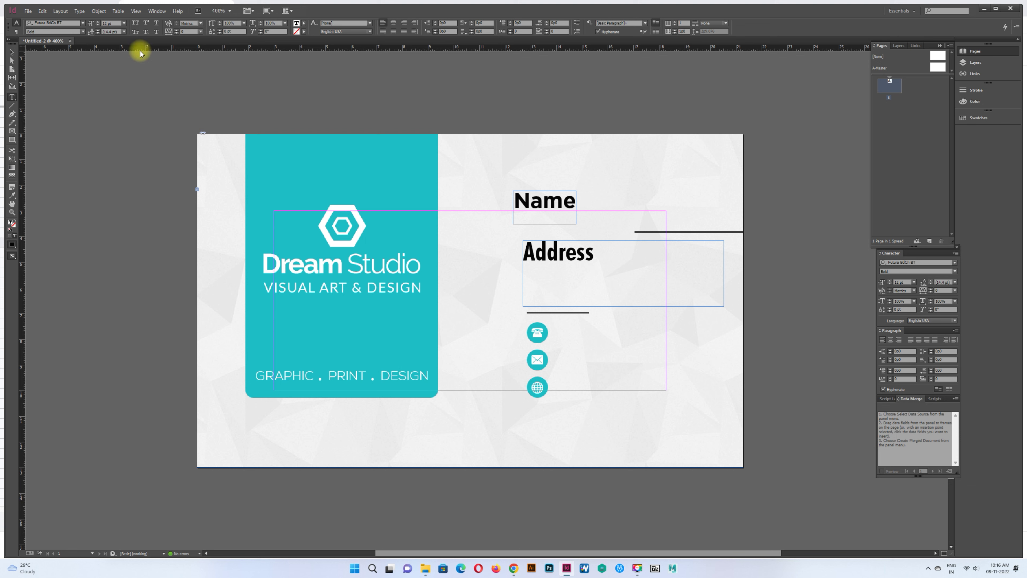
Set the "Address" text to 8 pt.
key(ctrl+a)
click(124, 23)
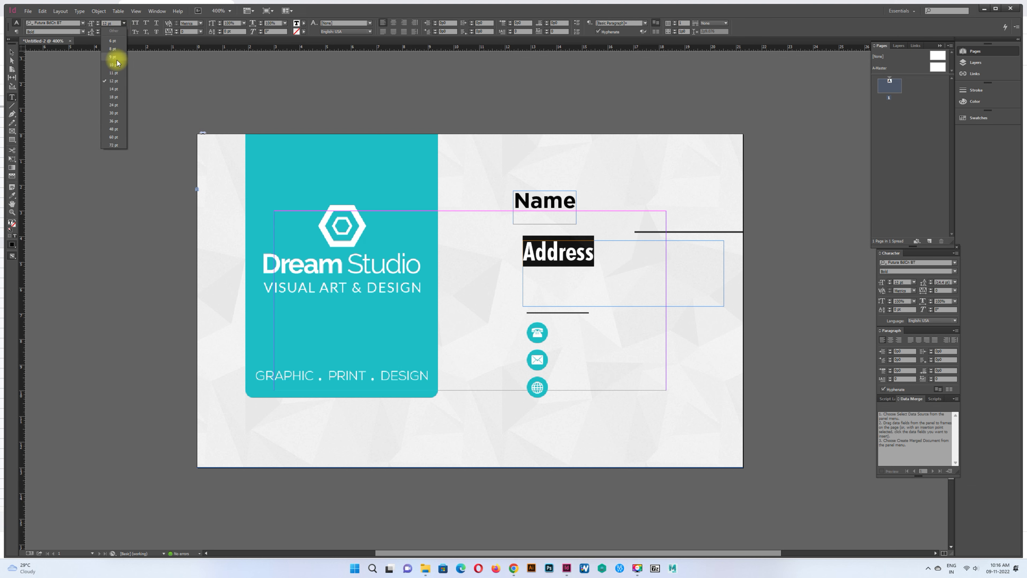
click(114, 49)
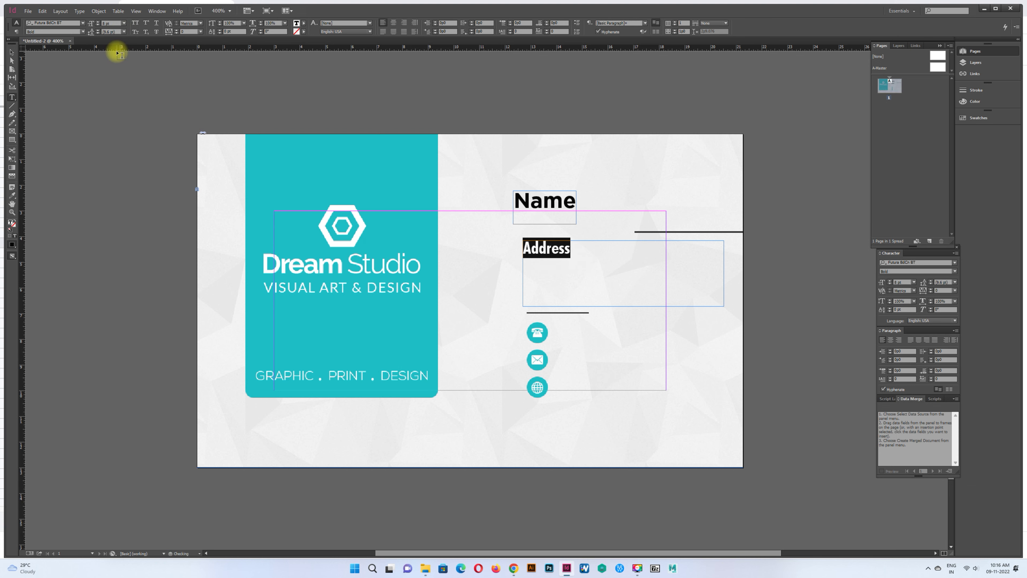
key(Escape)
click(468, 236)
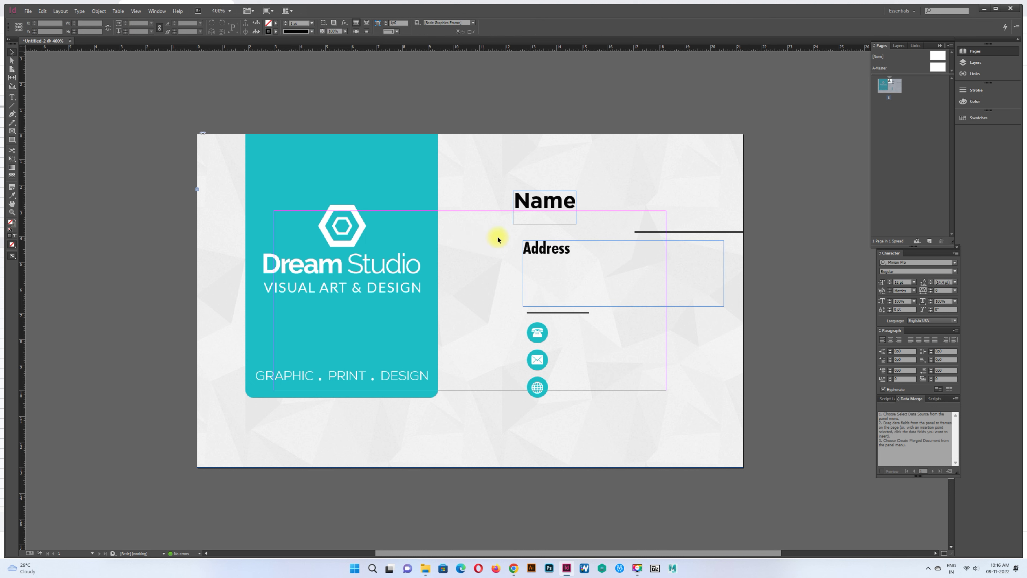
Move the "Name" frame slightly right so its left edge lines up with the "Address" frame.
drag(533, 211, 542, 211)
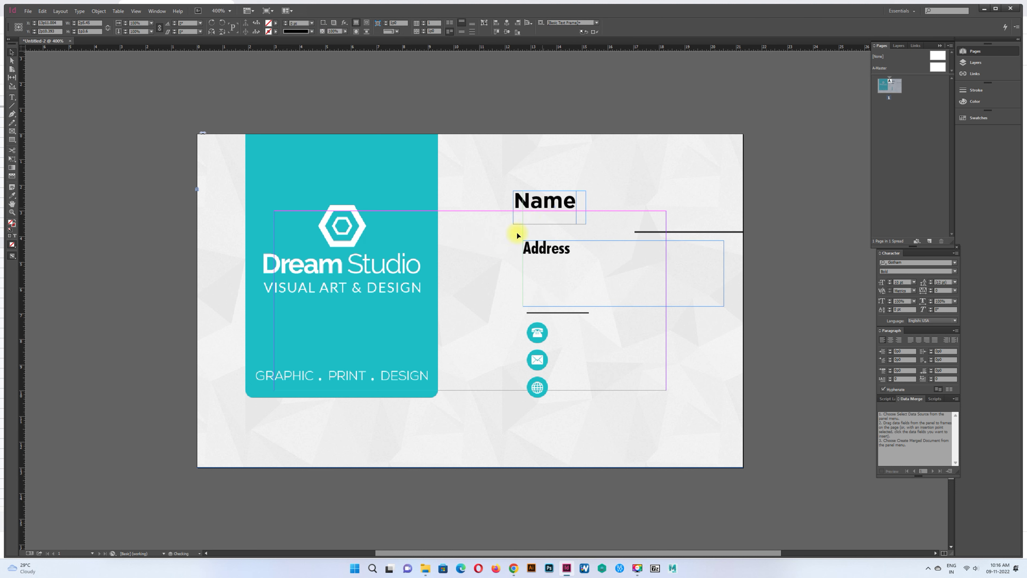
click(471, 251)
click(496, 271)
click(487, 260)
Set the "Address" frame's auto-sizing to Height and Width (Keep Proportions), anchored at the top-left corner.
double_click(551, 248)
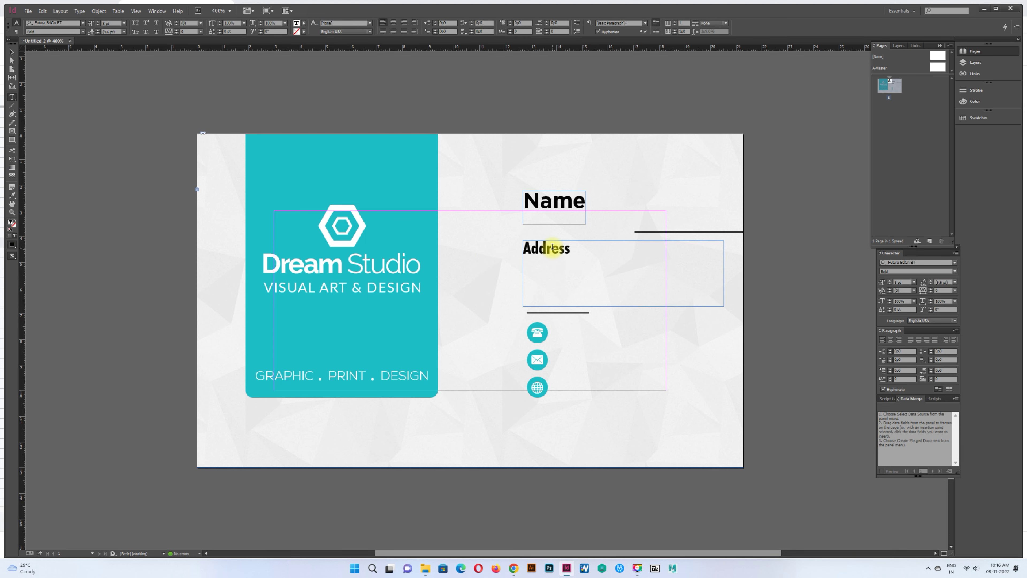
double_click(542, 250)
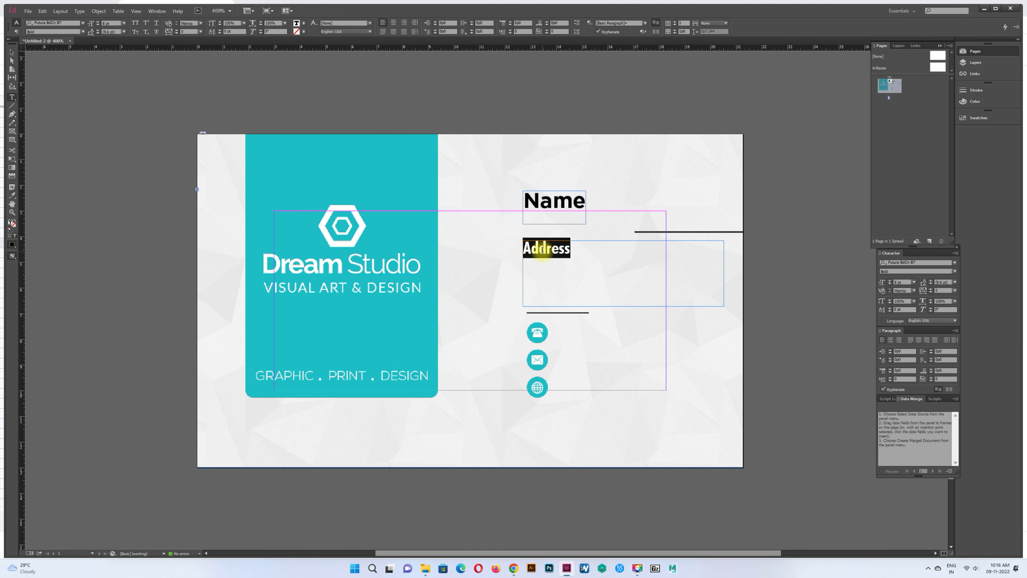
key(Escape)
click(481, 294)
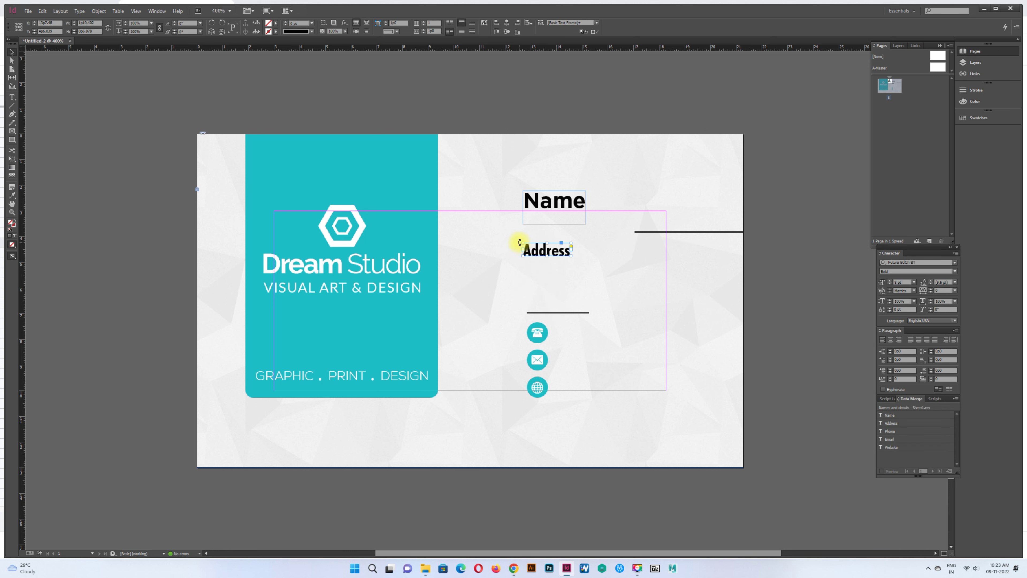
right_click(555, 251)
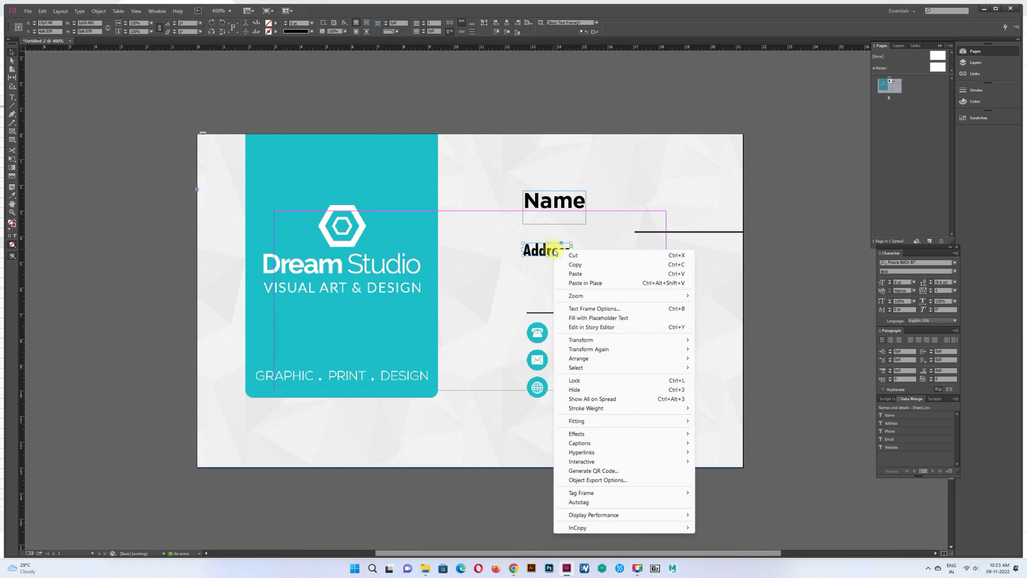
click(586, 304)
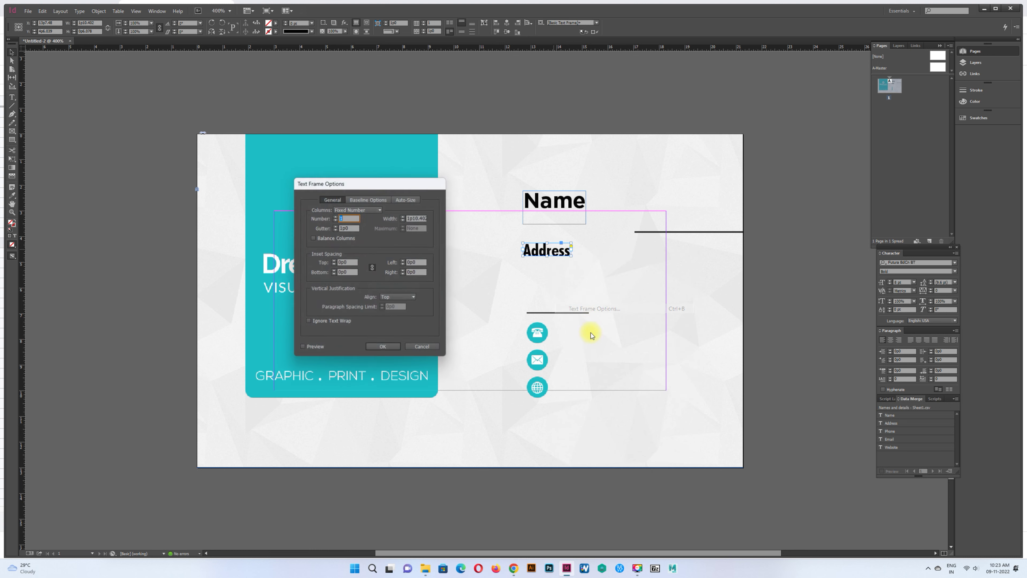
click(407, 198)
click(400, 212)
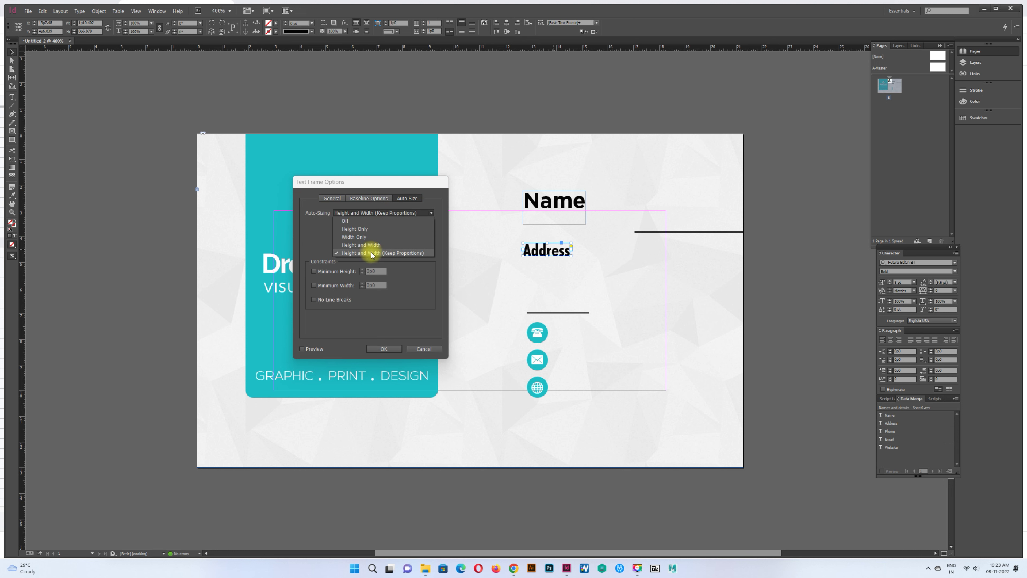
click(375, 253)
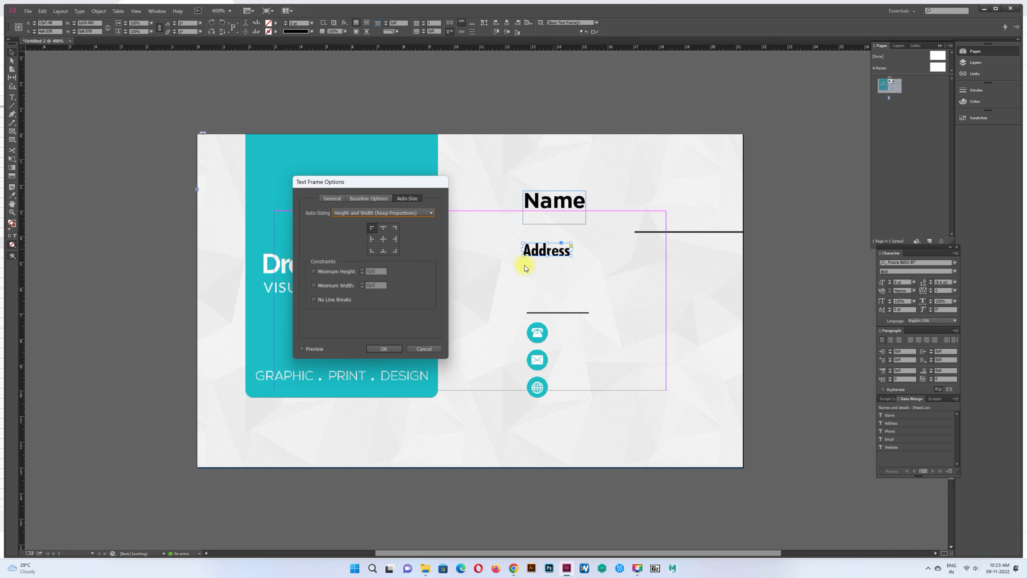
click(390, 348)
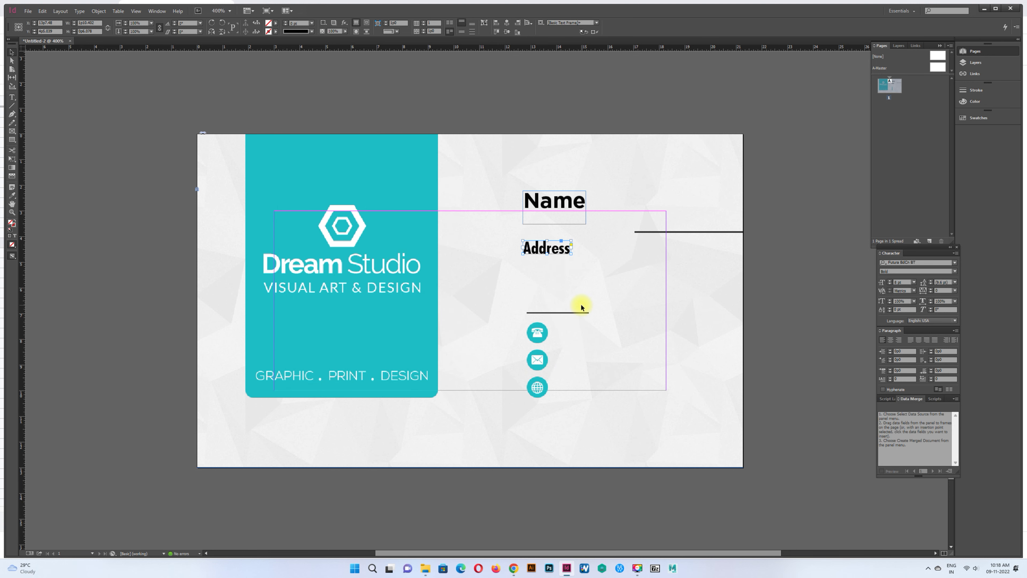
Draw a text frame about 6p2 wide beside the phone icon and enter "sample" in Times New Roman Bold Italic at 8 pt.
key(t)
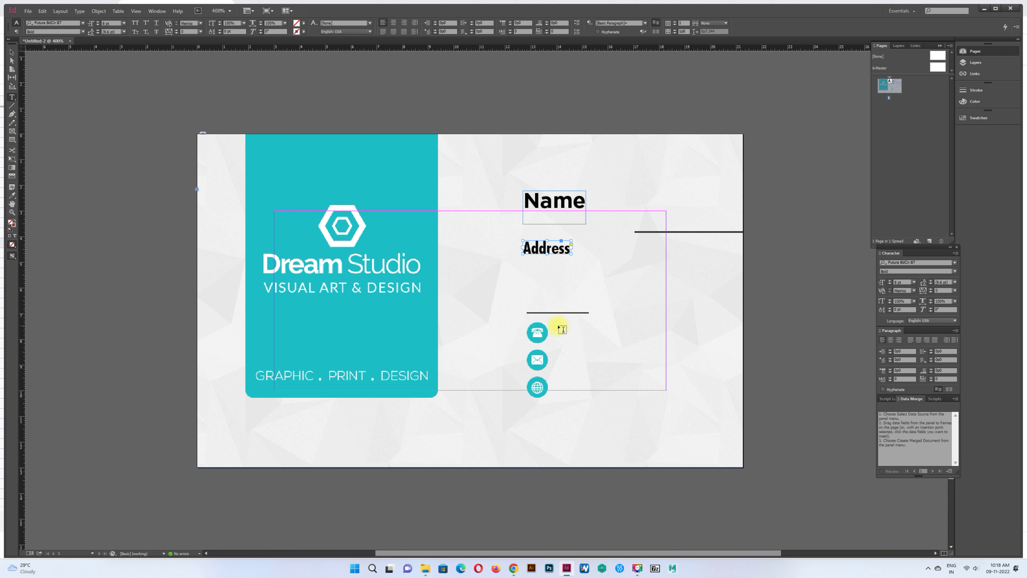
drag(559, 321, 716, 343)
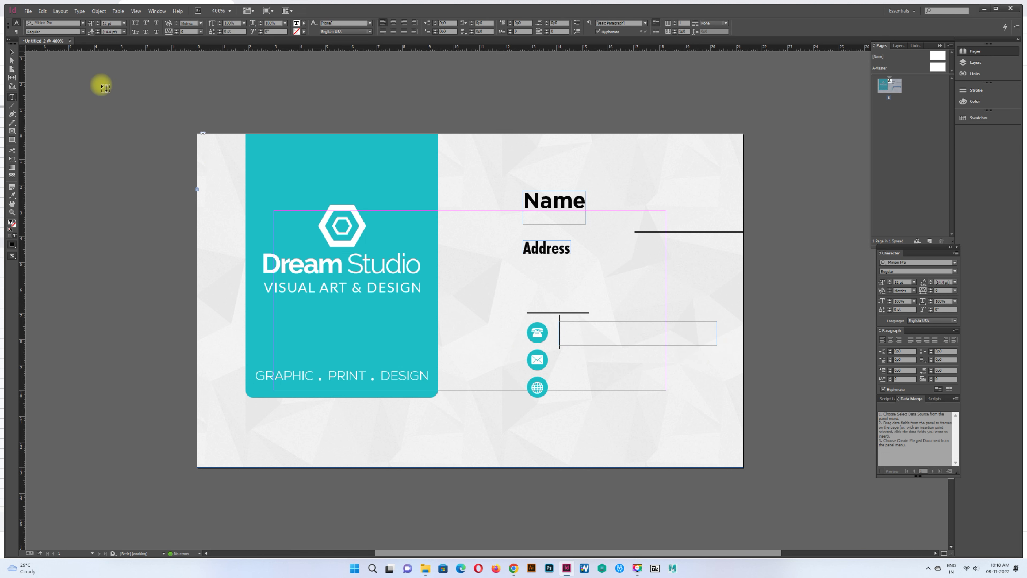
click(72, 23)
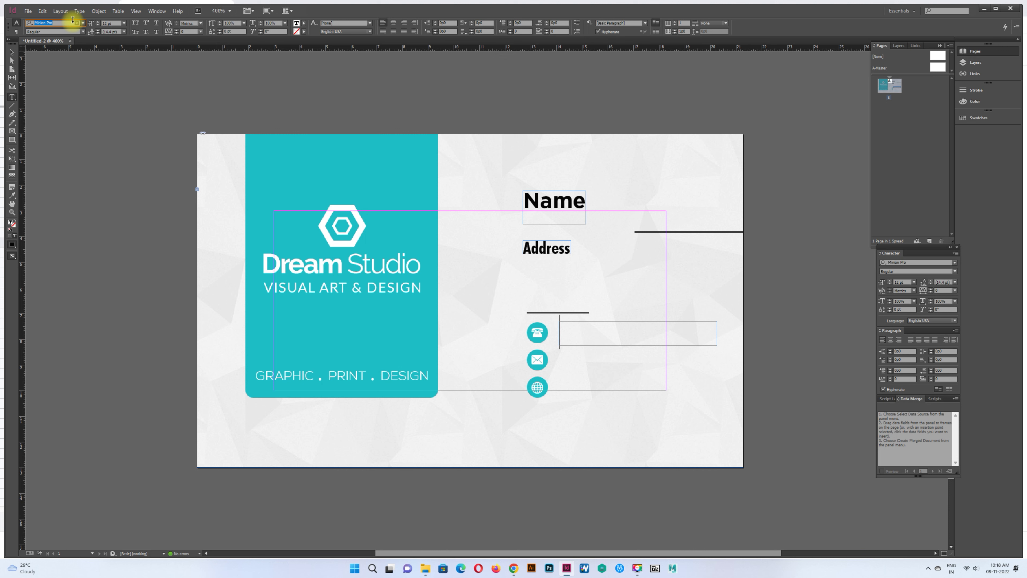
text(time)
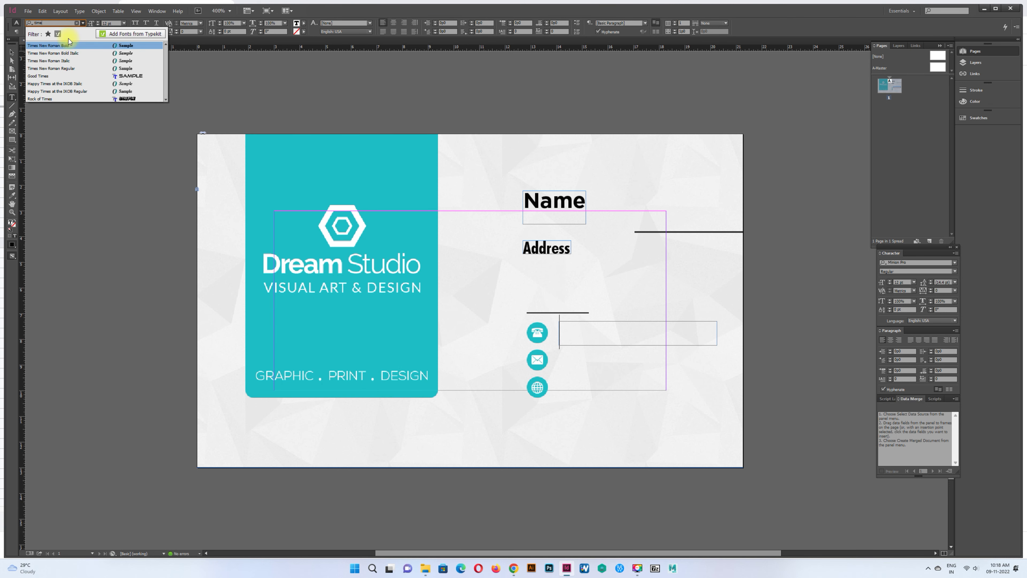
click(63, 54)
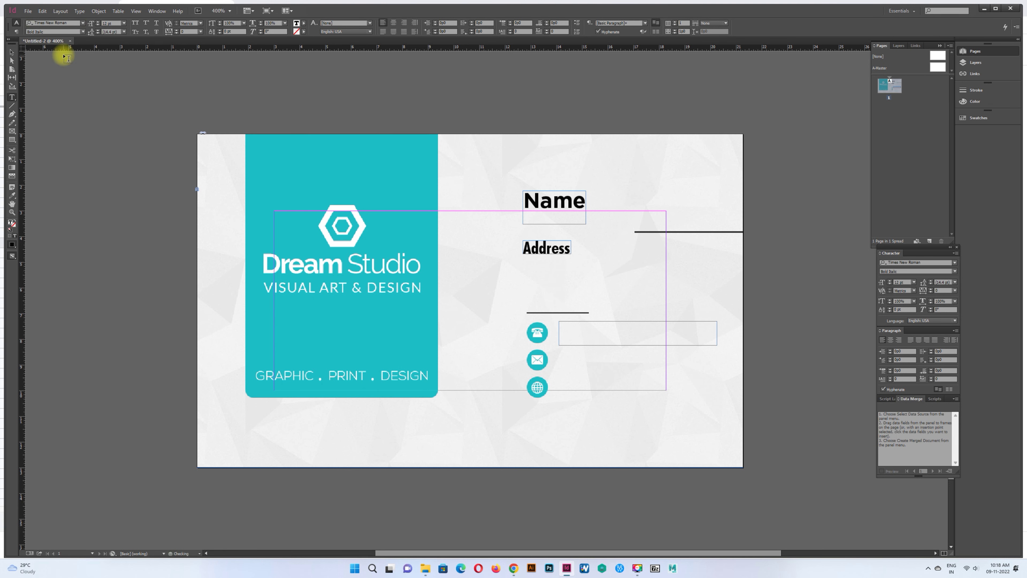
click(124, 23)
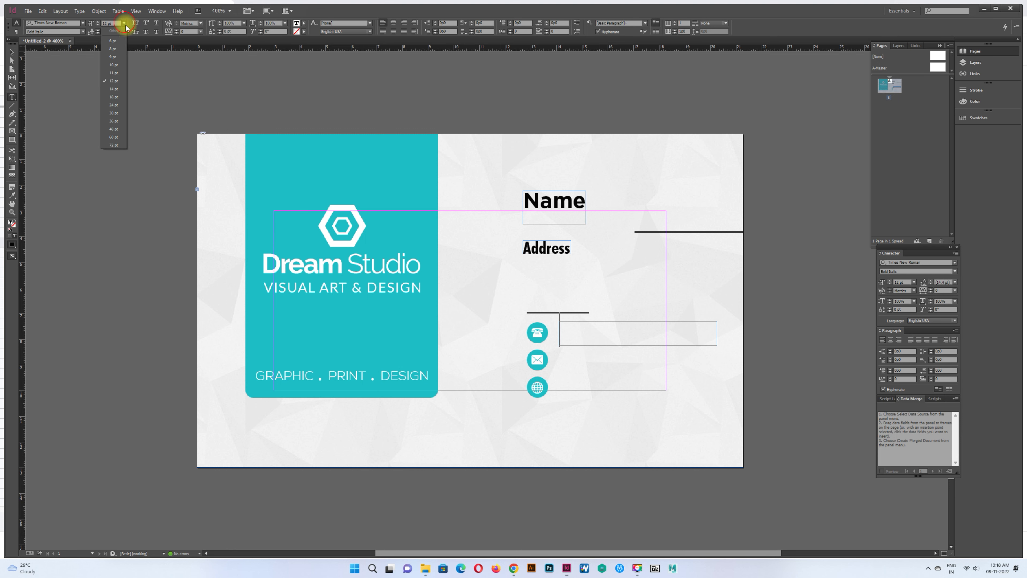
click(118, 45)
text(sample)
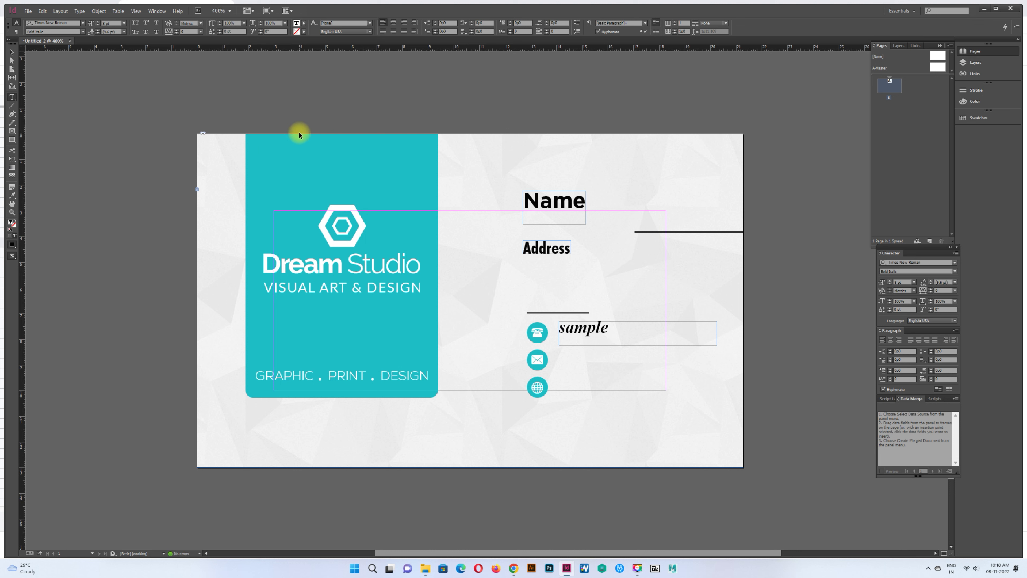
Change the "sample" text beside the phone icon to Josefin Sans Light Italic.
key(ctrl+a)
click(57, 23)
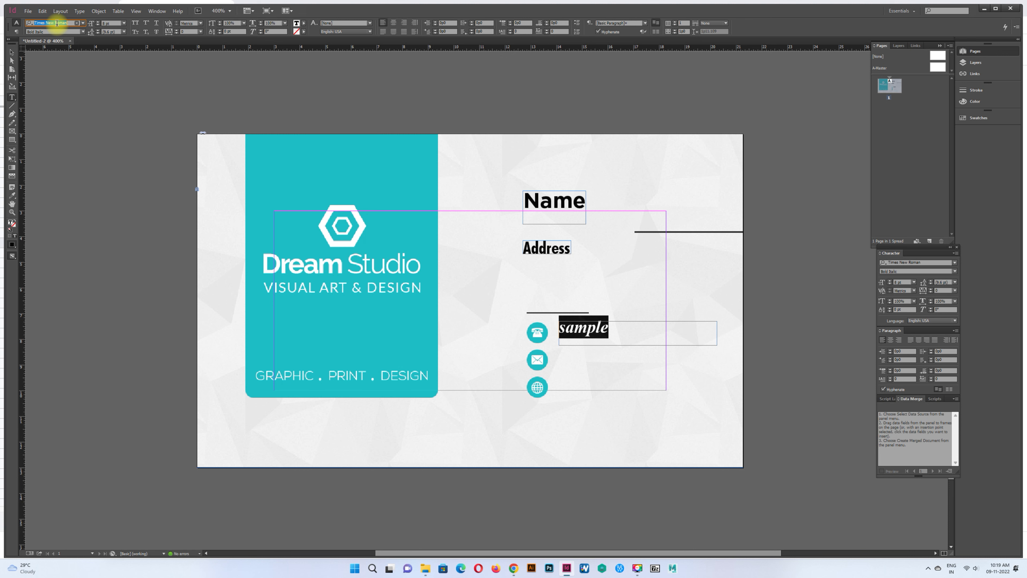
text(sans)
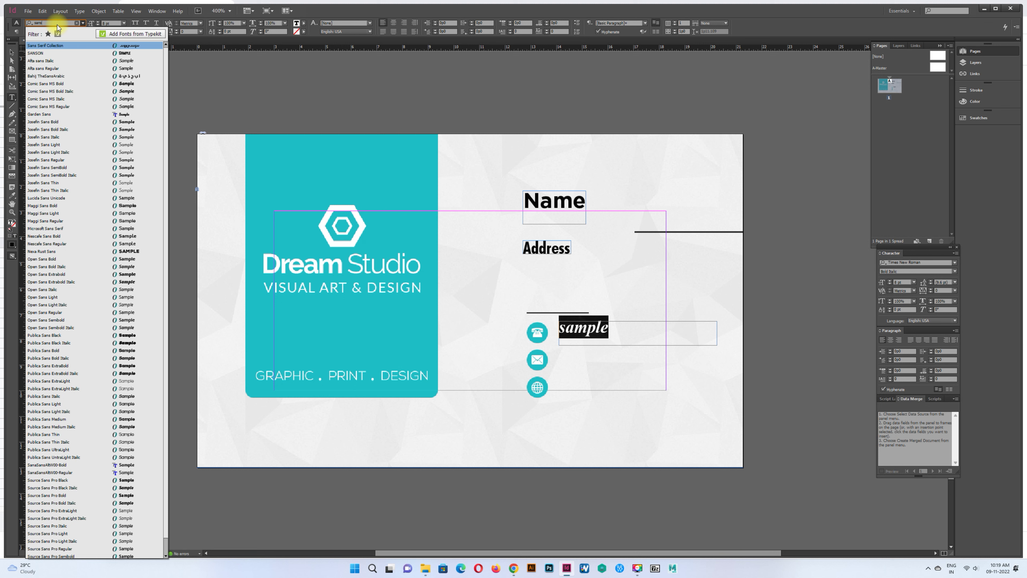
click(65, 153)
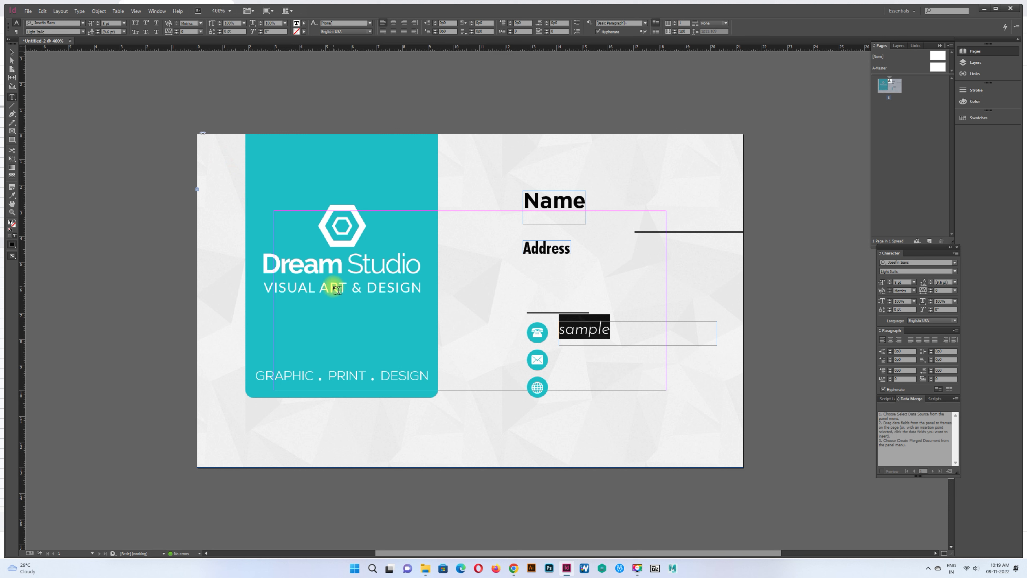
click(144, 223)
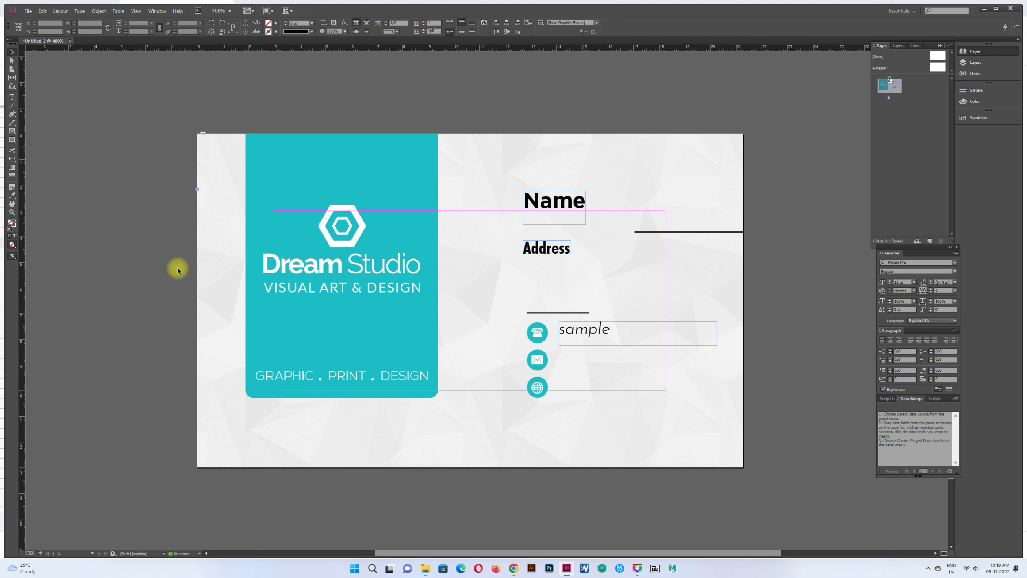
Set the "sample" frame's auto-sizing to Height and Width, anchored at the top-left corner.
click(607, 343)
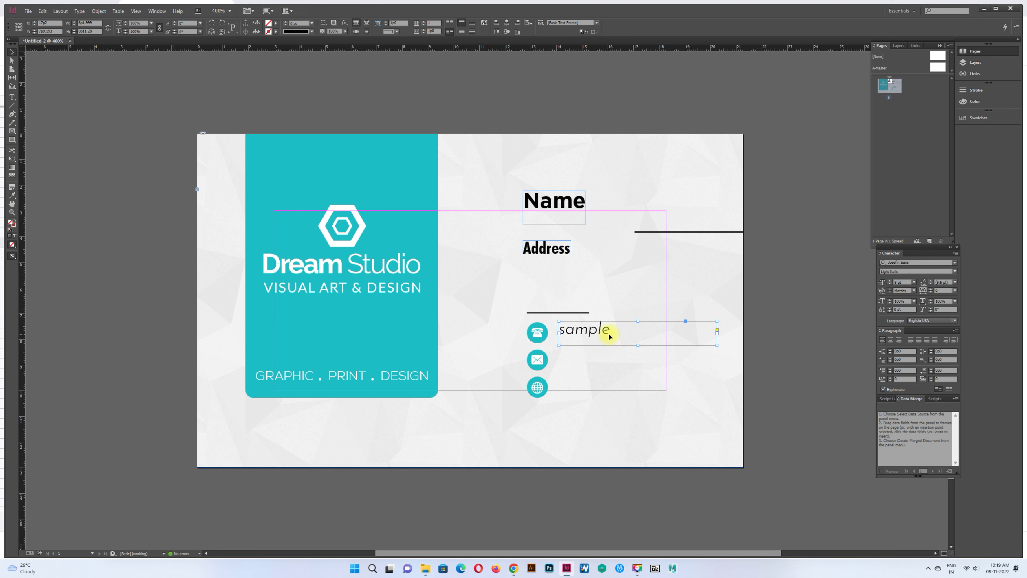
right_click(609, 335)
click(637, 119)
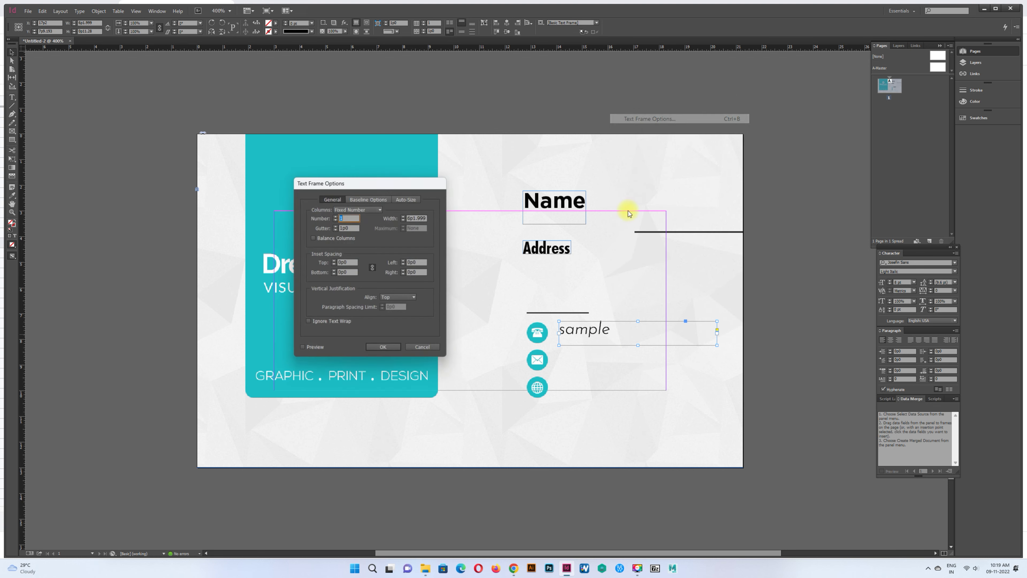
click(407, 199)
click(376, 213)
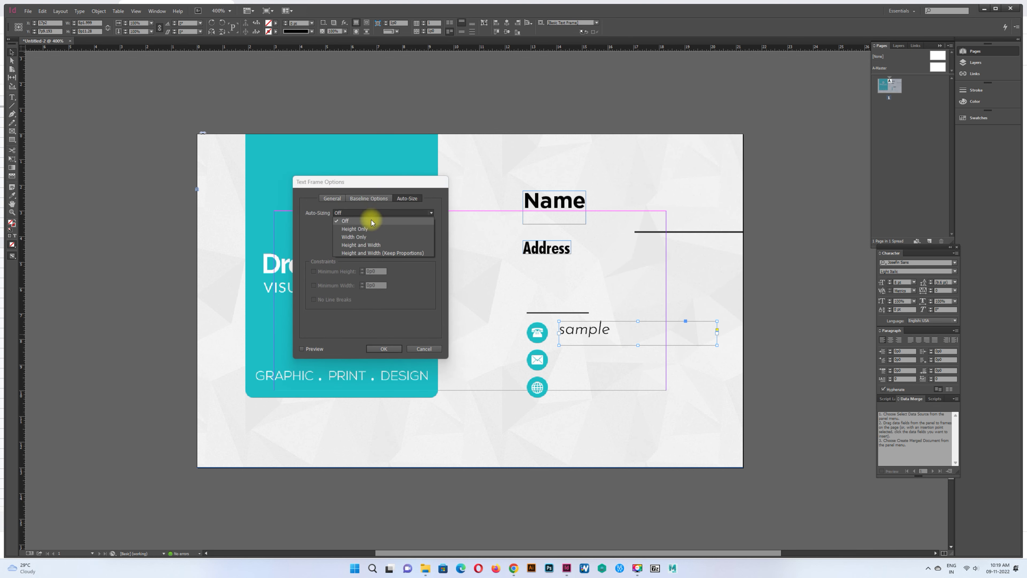
click(361, 240)
click(372, 228)
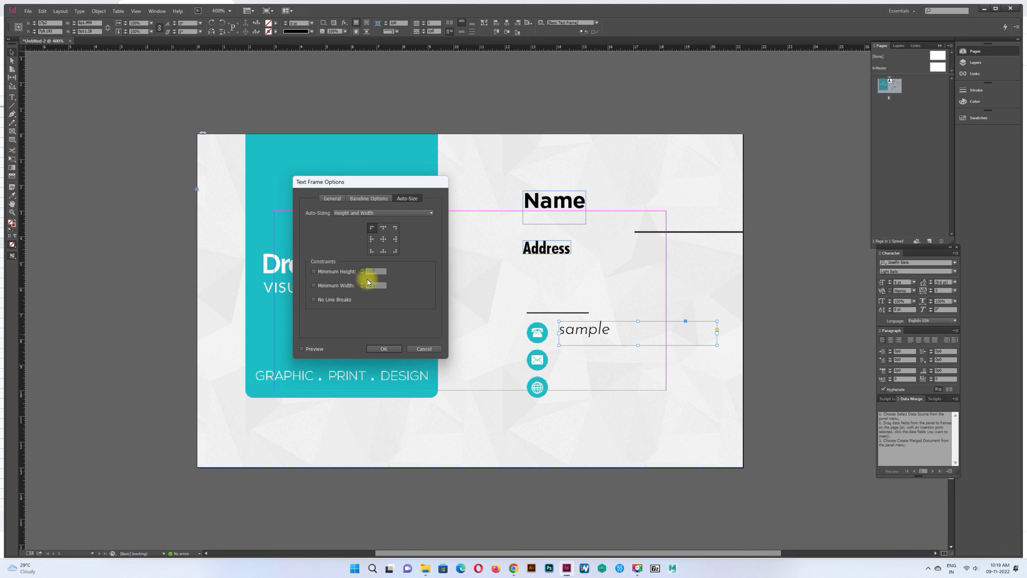
click(382, 349)
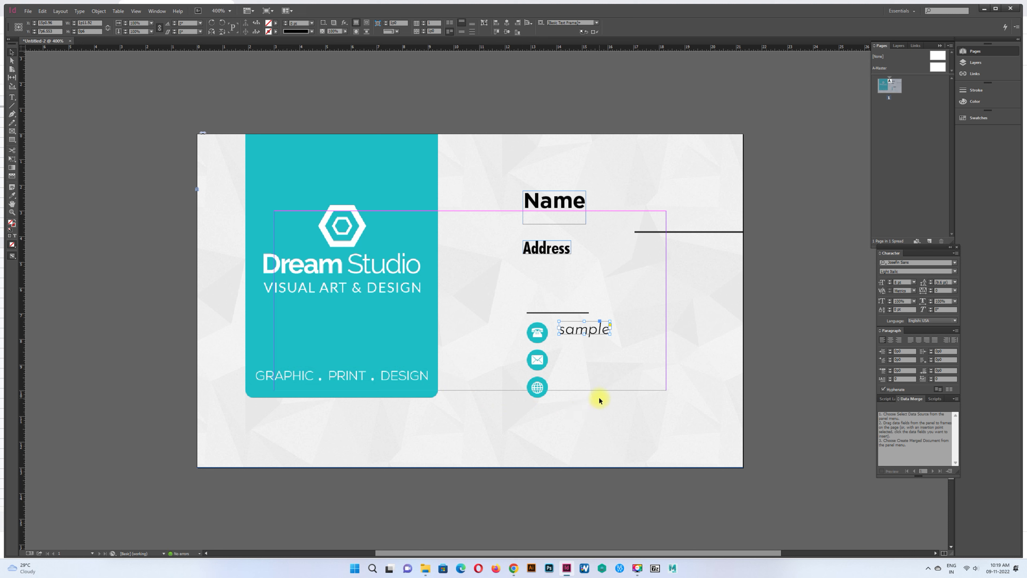
Nudge the "sample" frame down to align with the phone icon, and place copies beside the envelope and globe icons.
click(602, 382)
click(596, 331)
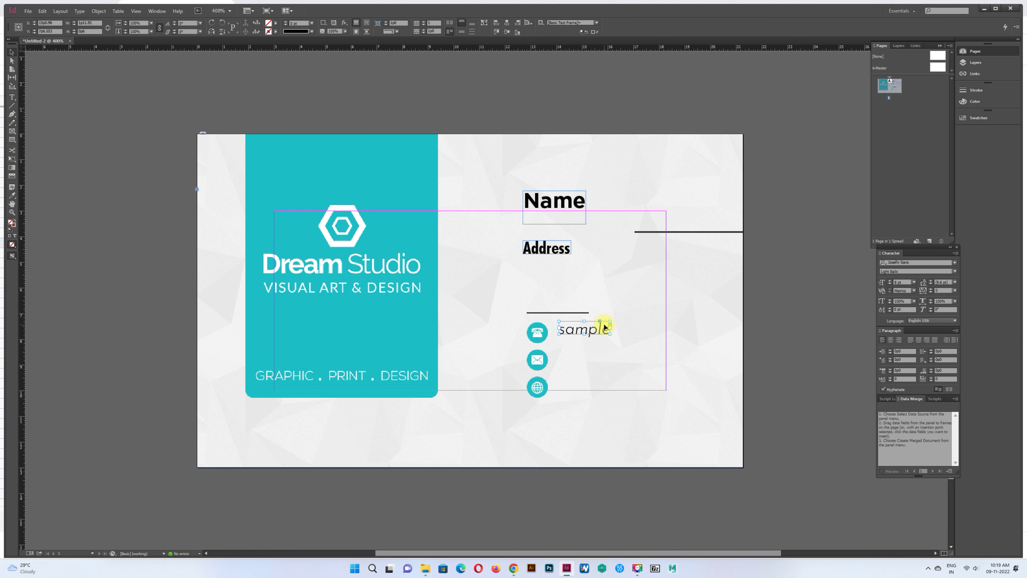
key(Down)
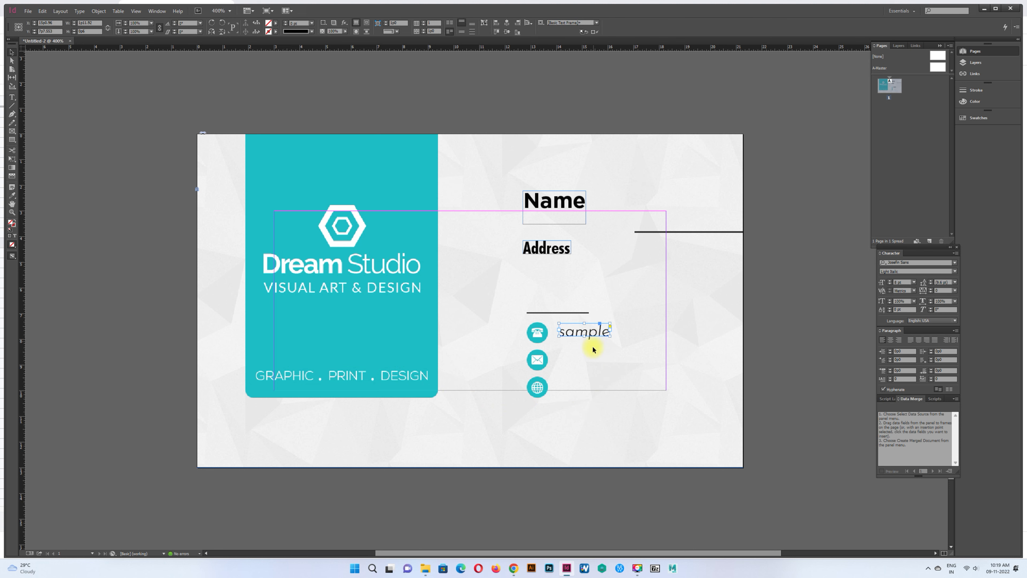
drag(602, 333, 598, 392)
key(Up)
key(Up)
click(606, 491)
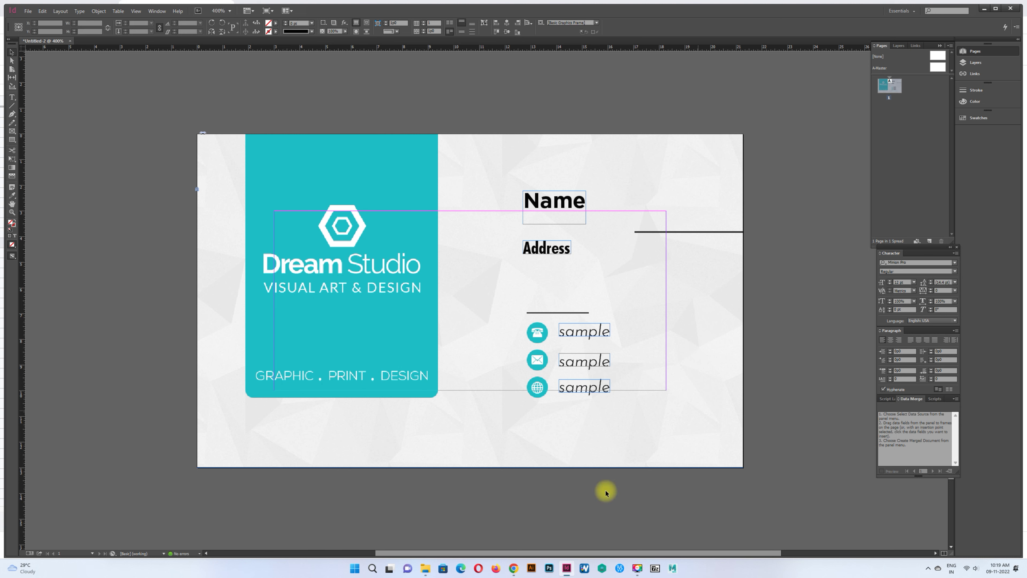
Nudge the "Address" frame slightly down between the card's two black lines.
click(552, 247)
key(shift+Down)
key(Up)
key(Up)
key(Up)
key(Up)
key(Up)
key(Up)
key(Up)
key(Up)
key(Up)
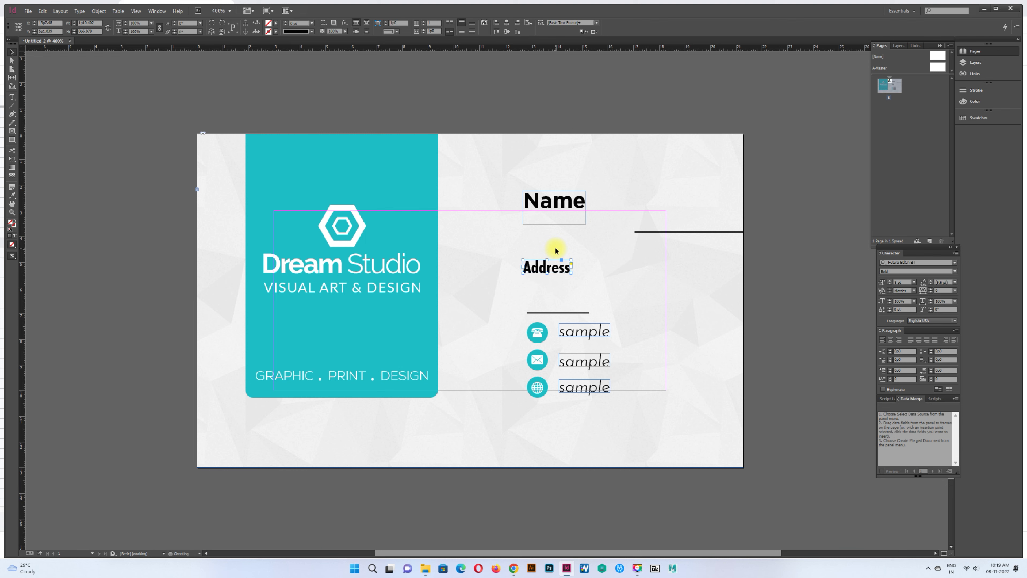
key(Up)
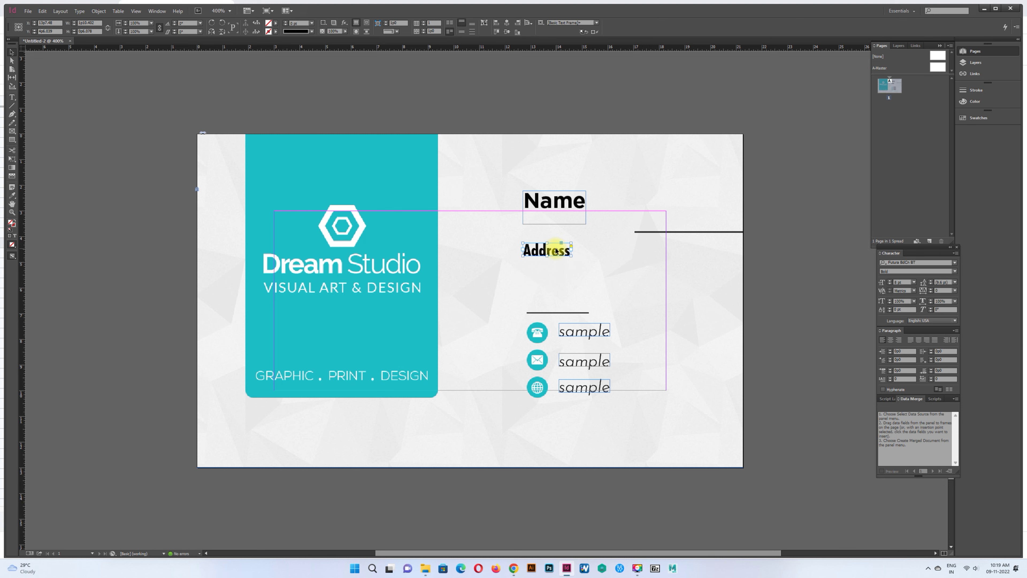
click(729, 295)
Switch to the contact spreadsheet in Google Sheets and rename it "Names and details".
key(alt+Tab)
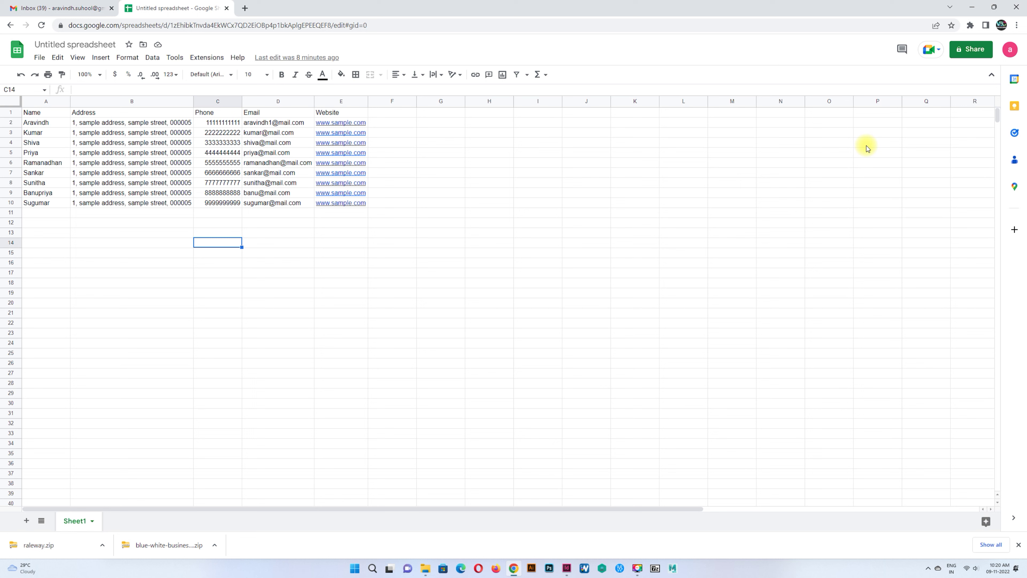
click(72, 44)
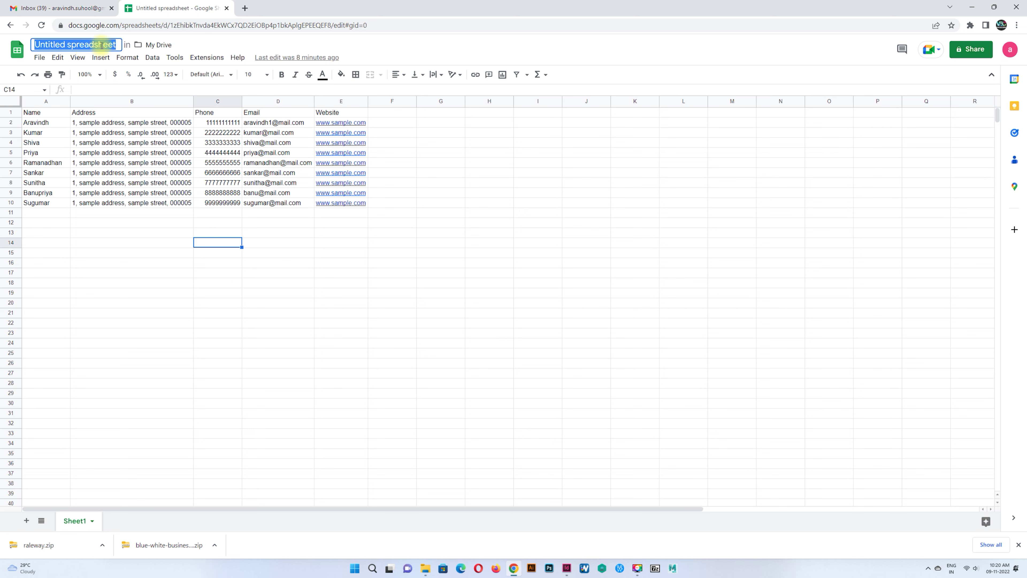
text(Names)
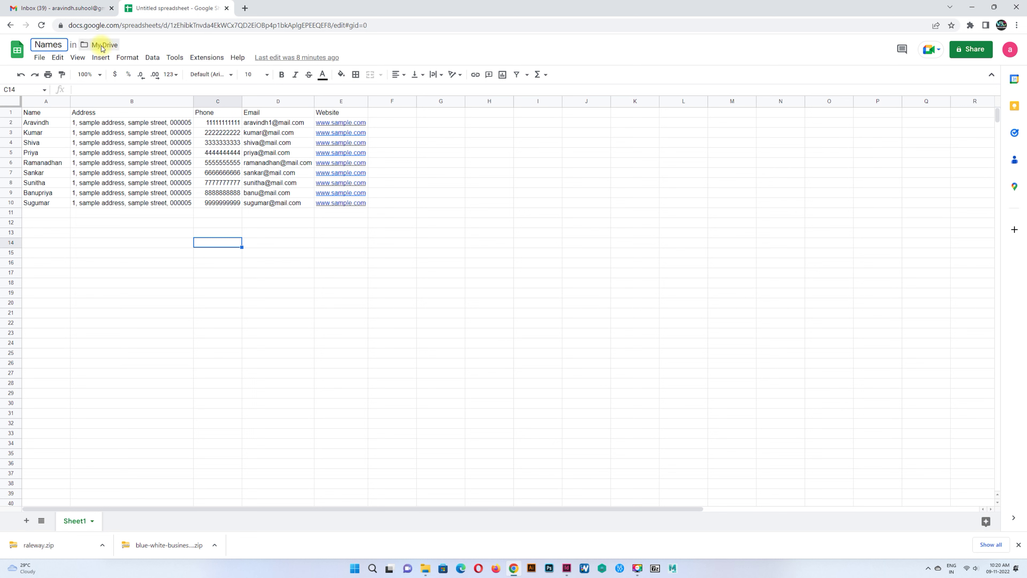
text( and details)
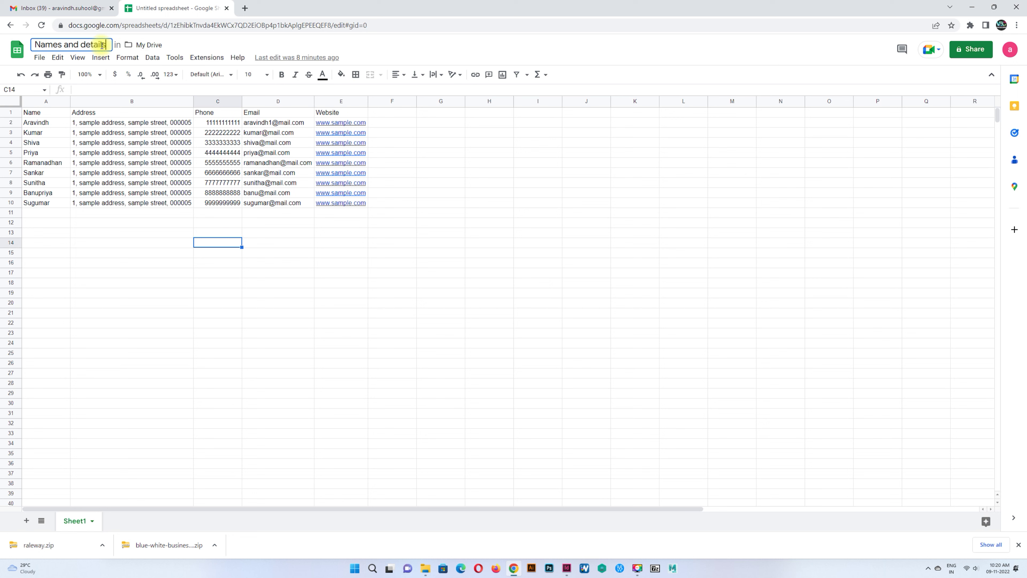
click(558, 56)
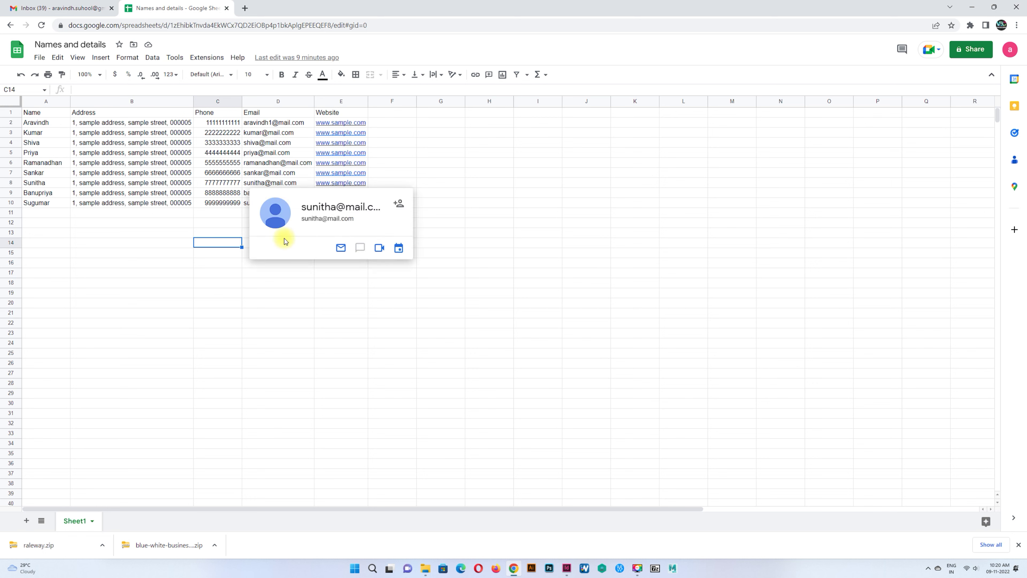
Download the contact spreadsheet as Comma Separated Values (.csv) and return to the business card in InDesign.
click(39, 64)
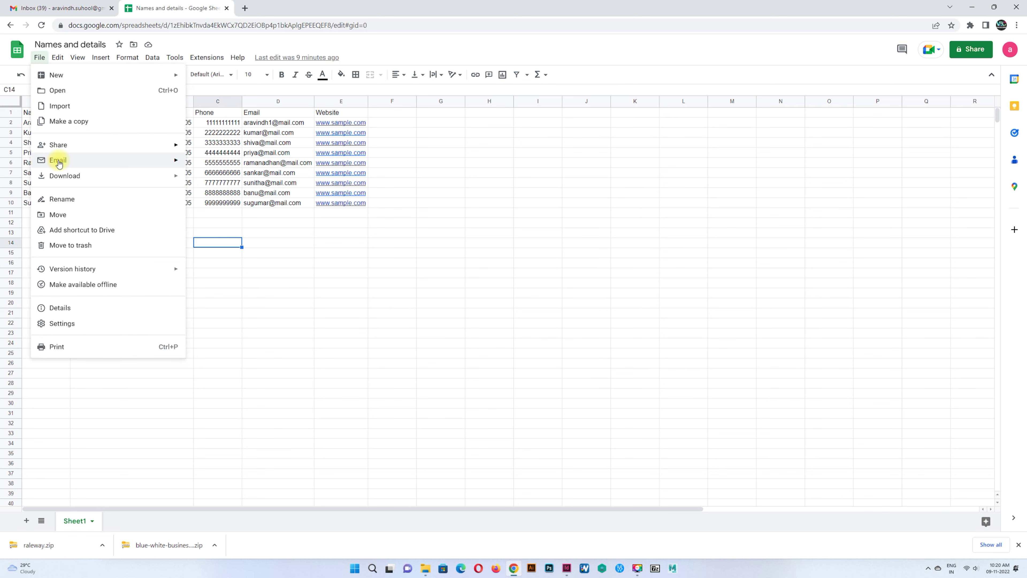
mouse_move(66, 179)
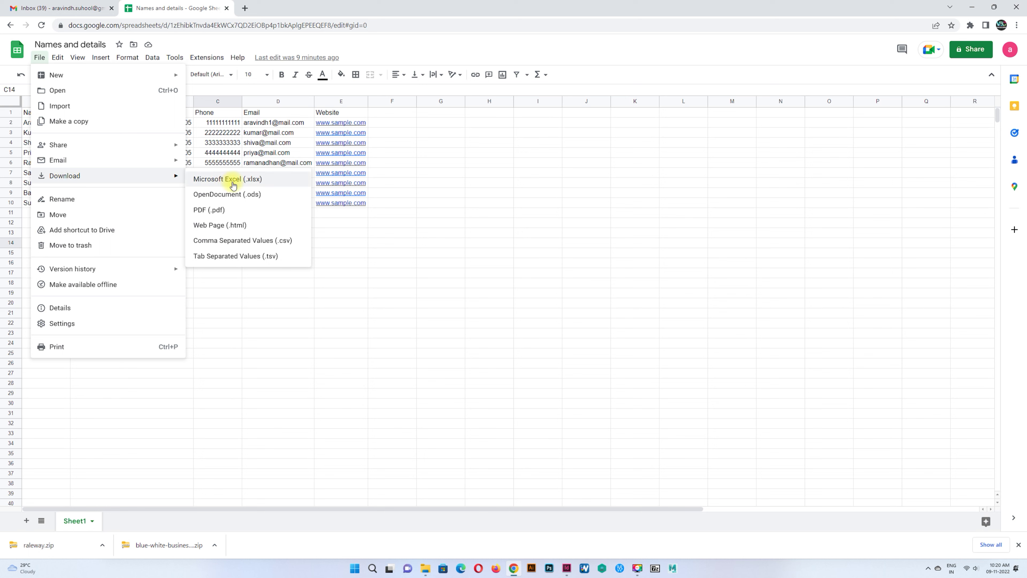
click(241, 242)
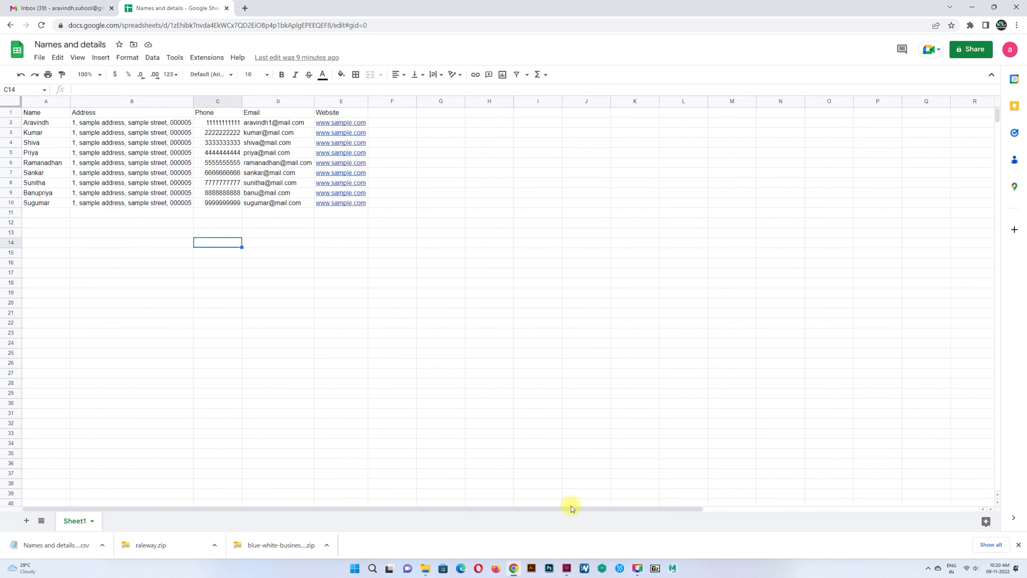
click(567, 569)
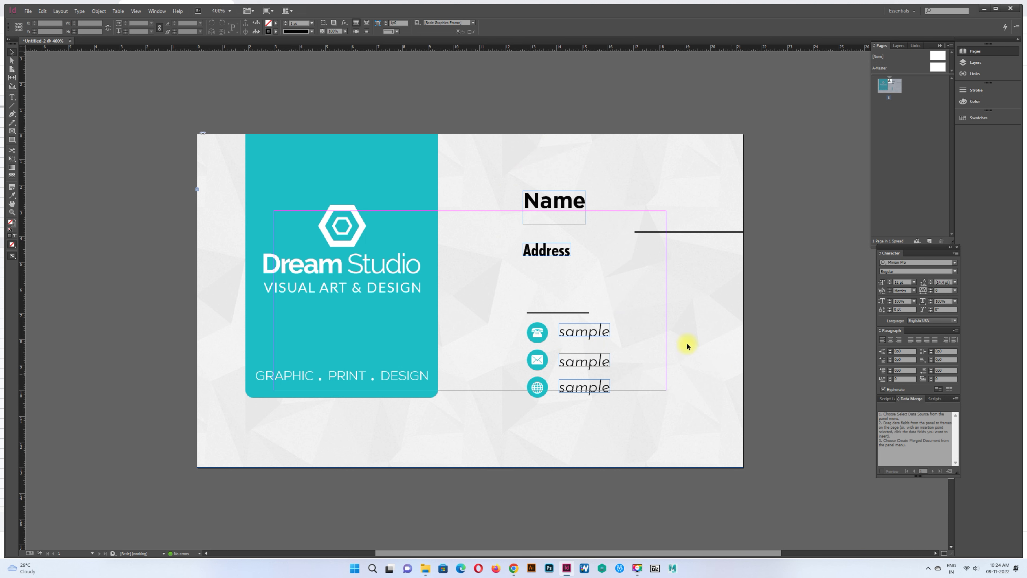
click(956, 399)
click(954, 422)
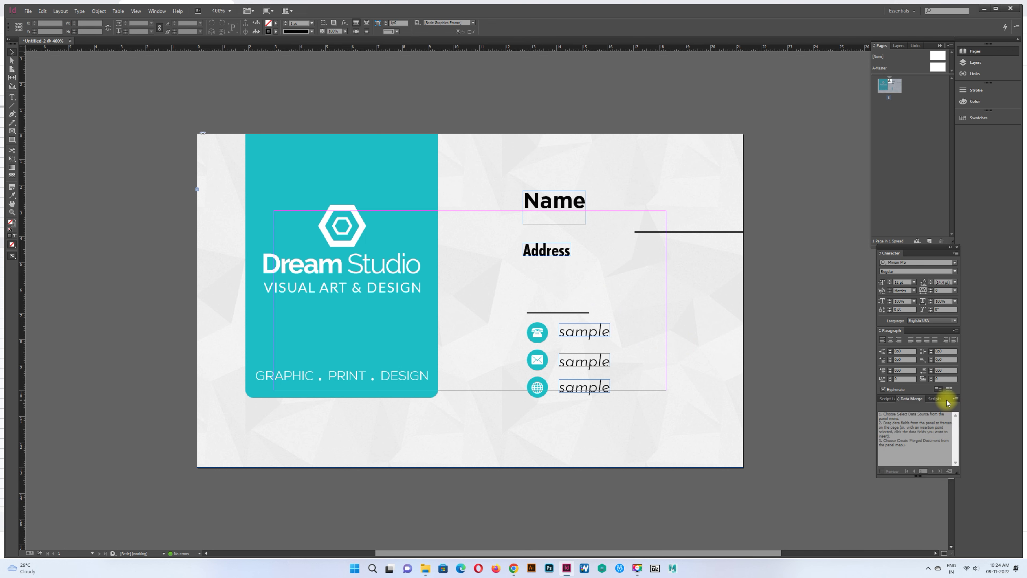
drag(946, 399, 863, 434)
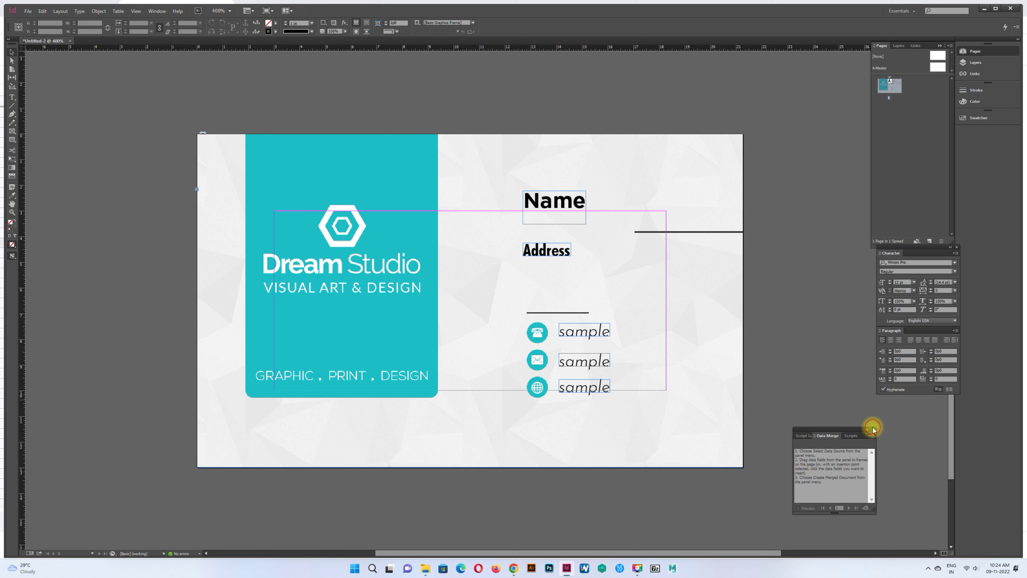
click(873, 428)
click(157, 14)
mouse_move(179, 237)
click(304, 246)
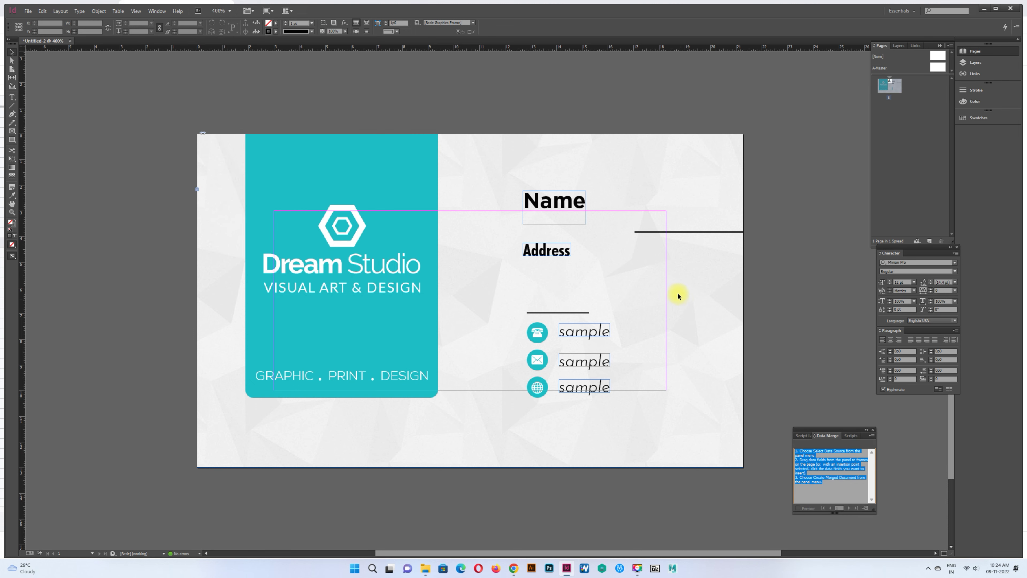
drag(868, 436, 937, 399)
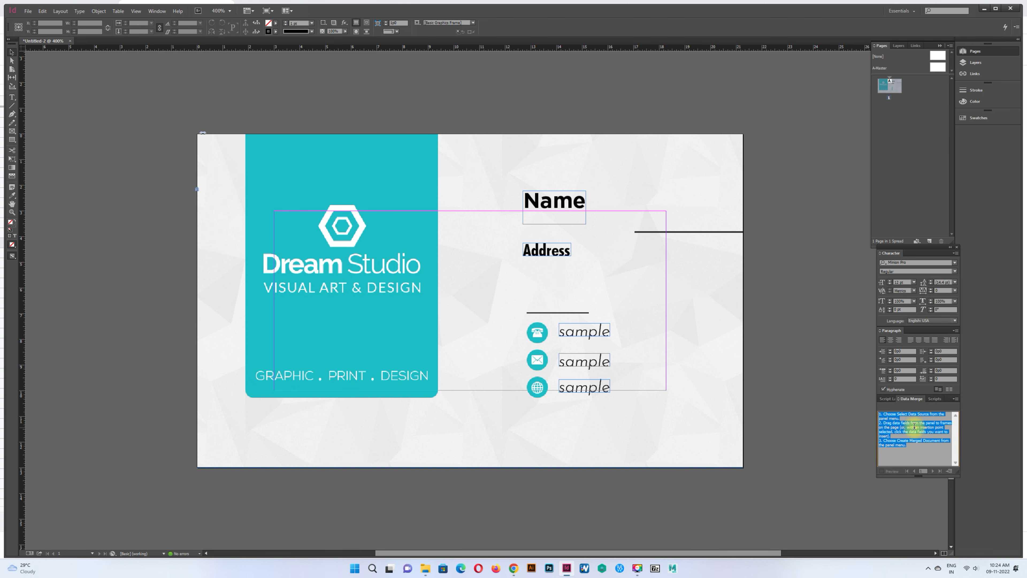
Select the "Names and details - Sheet1" file from Downloads as the data merge source.
click(955, 398)
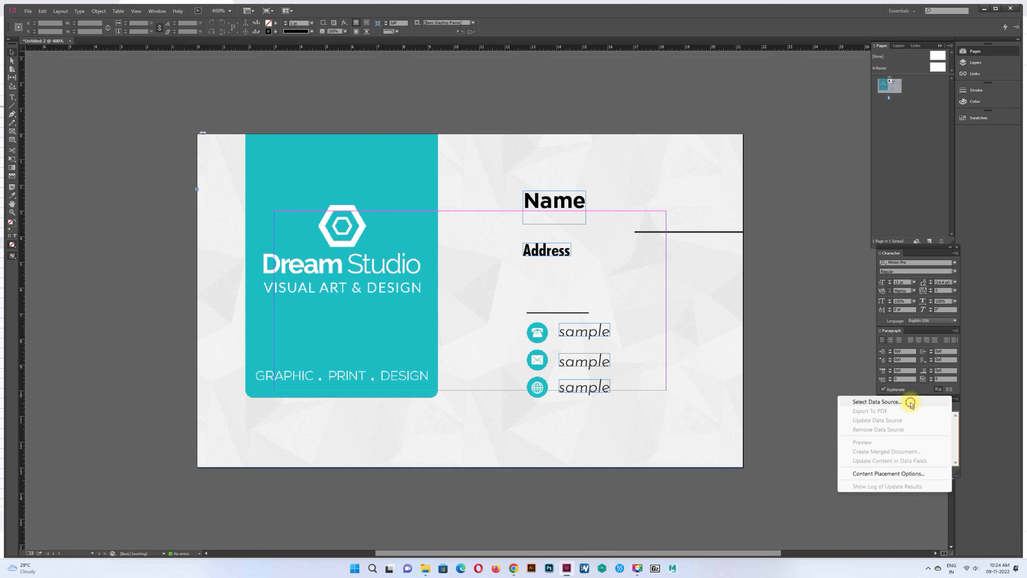
click(910, 400)
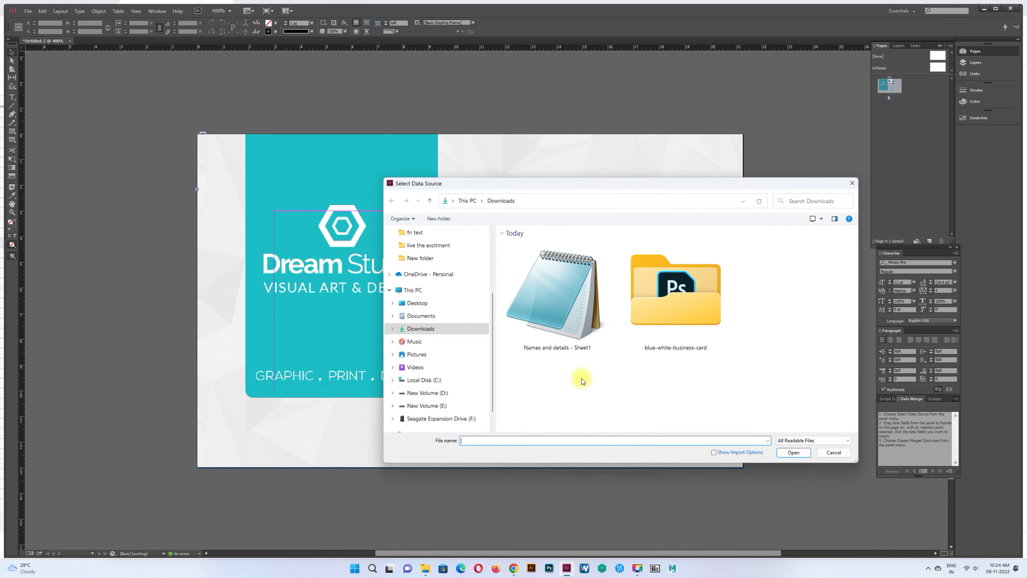
click(546, 325)
click(791, 452)
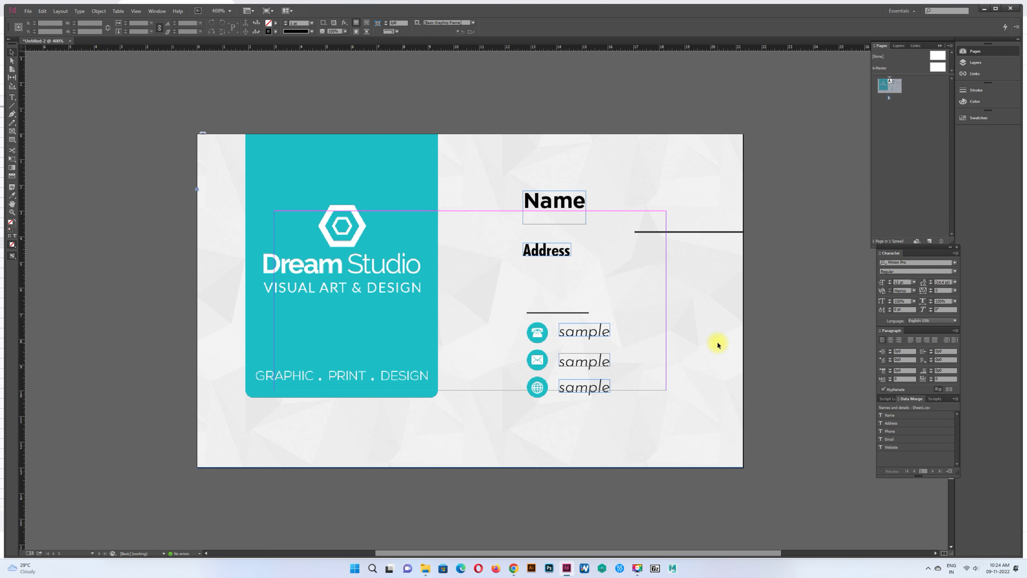
Replace the "Name" and "Address" placeholder texts on the card with the matching Name and Address data fields.
double_click(564, 201)
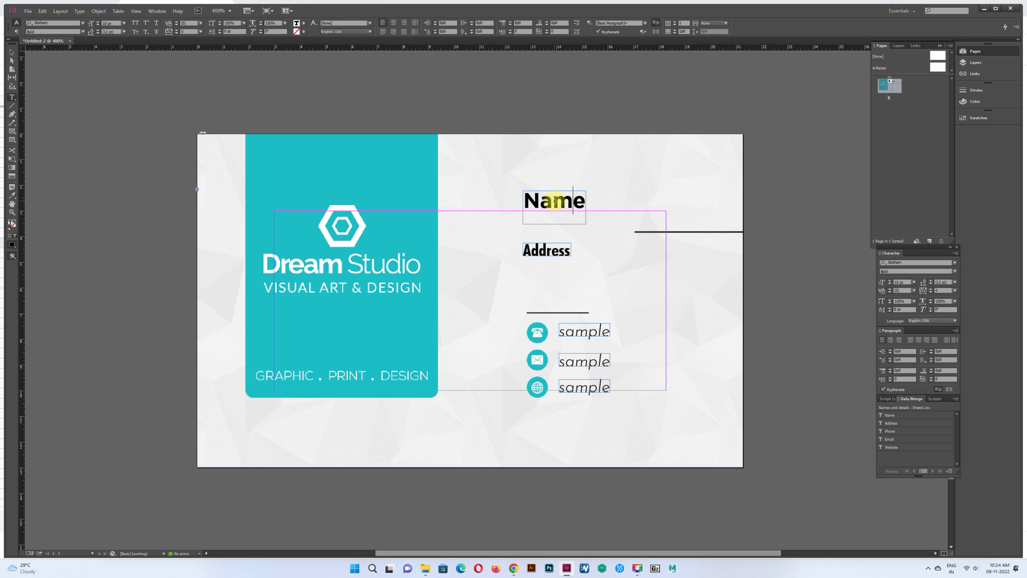
double_click(564, 202)
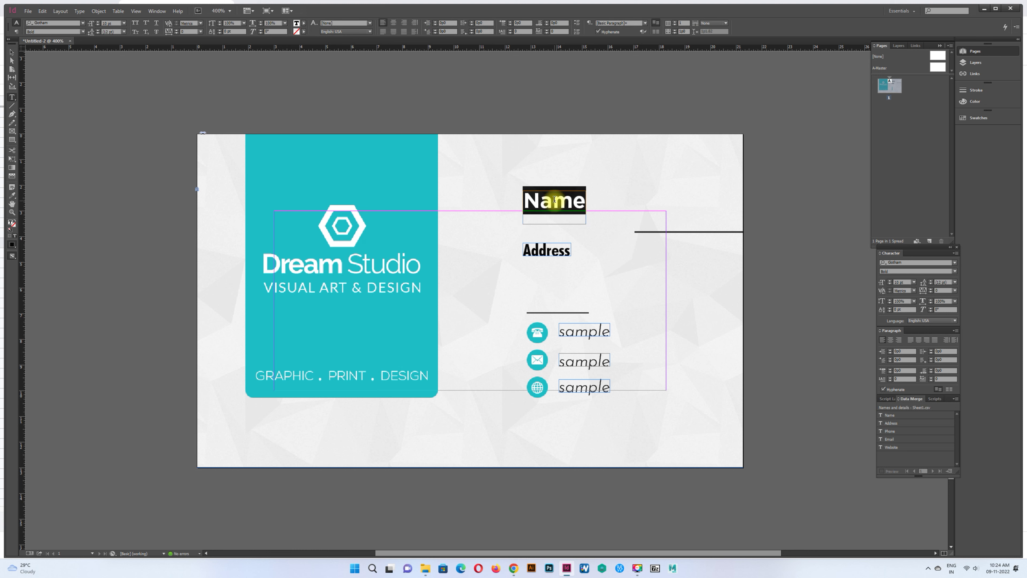
click(910, 416)
double_click(536, 253)
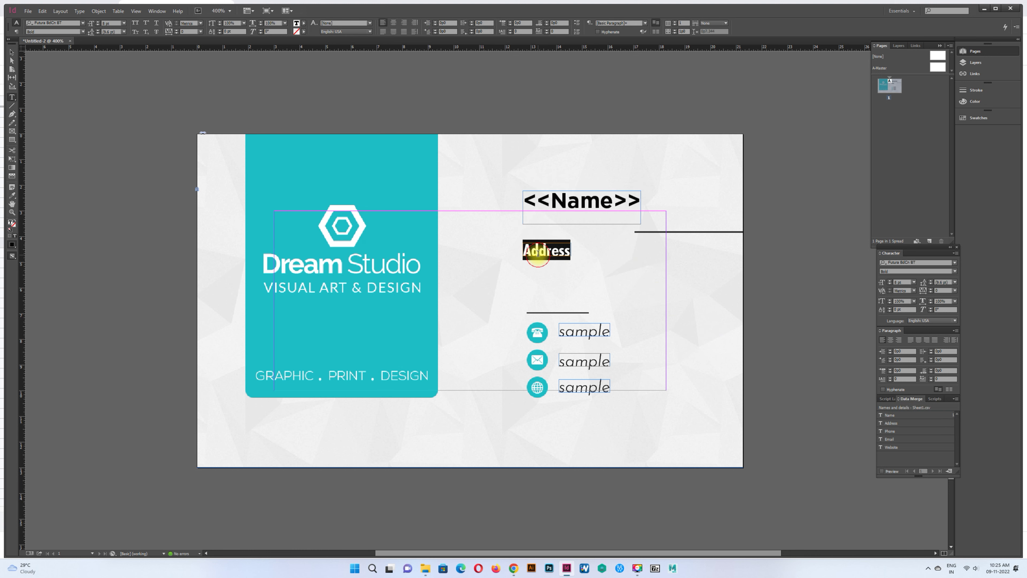
click(892, 423)
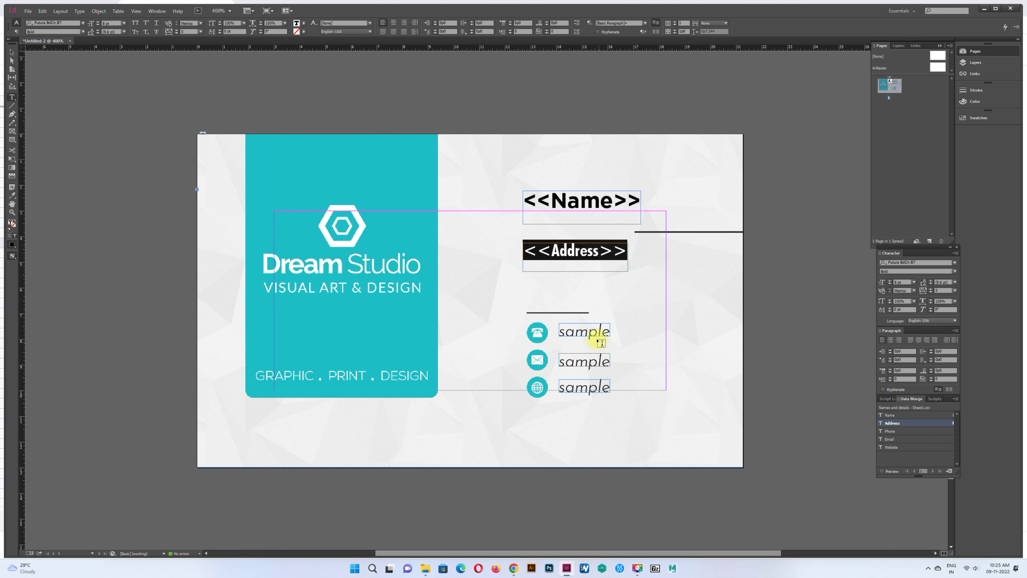
Replace the "sample" texts beside the phone, envelope and globe icons with the Phone, Email and Website data fields.
click(591, 333)
double_click(591, 332)
click(894, 430)
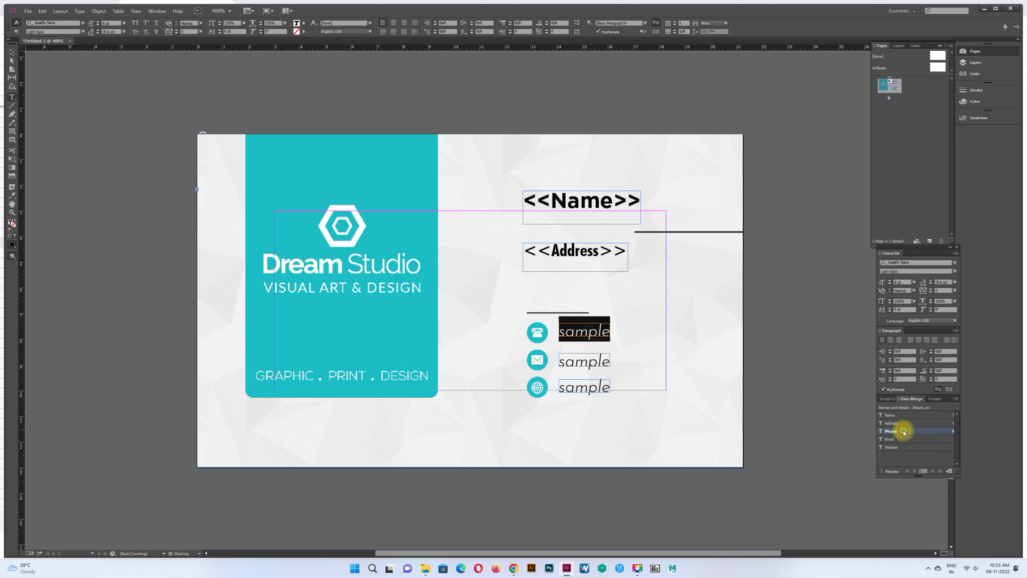
double_click(588, 361)
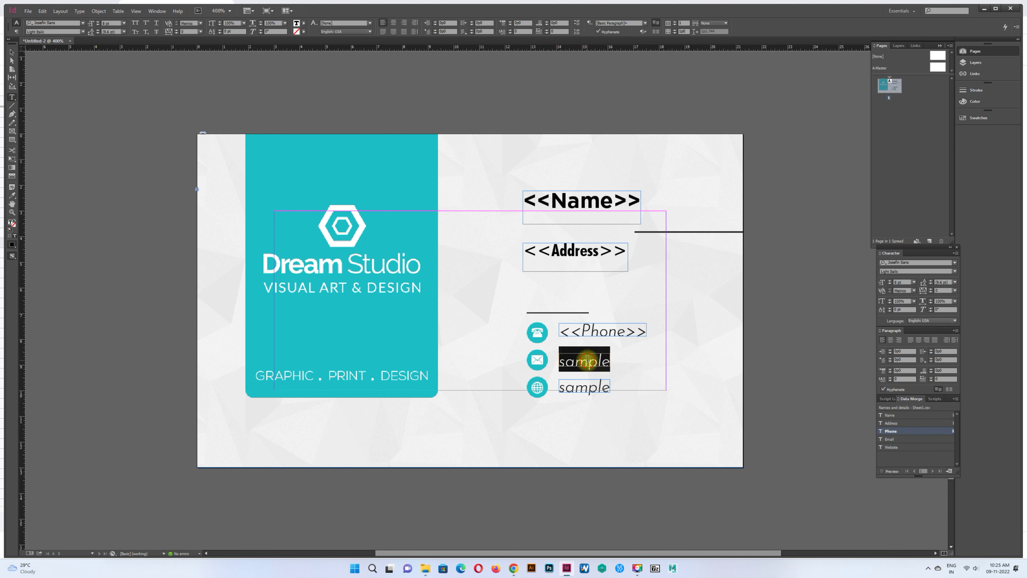
click(899, 438)
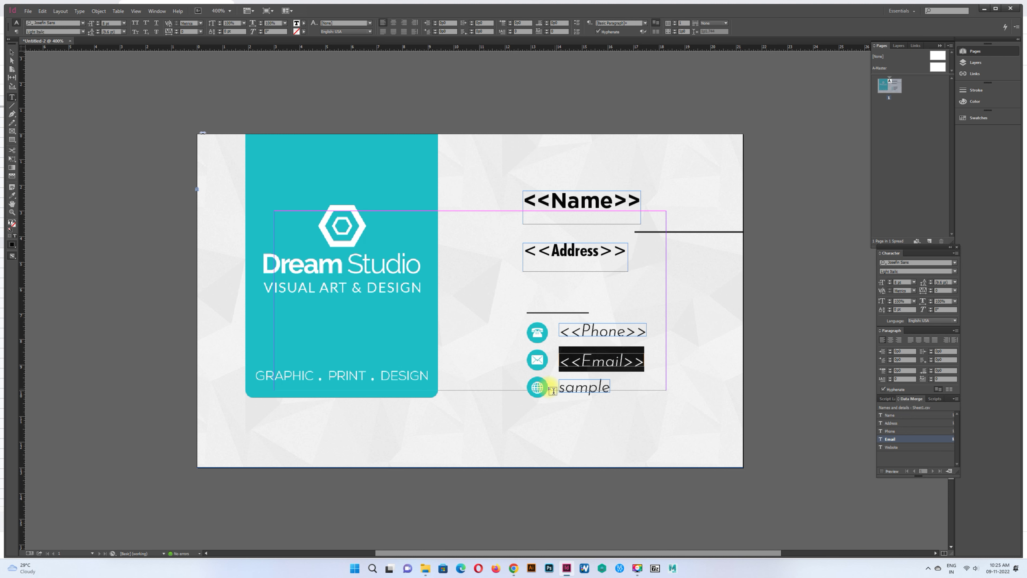
double_click(567, 380)
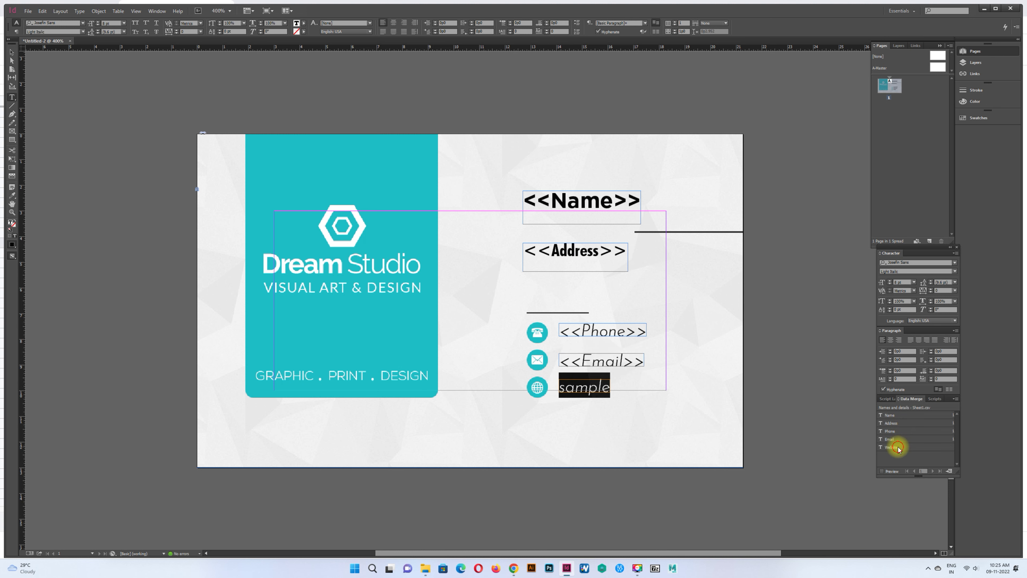
click(896, 446)
click(12, 52)
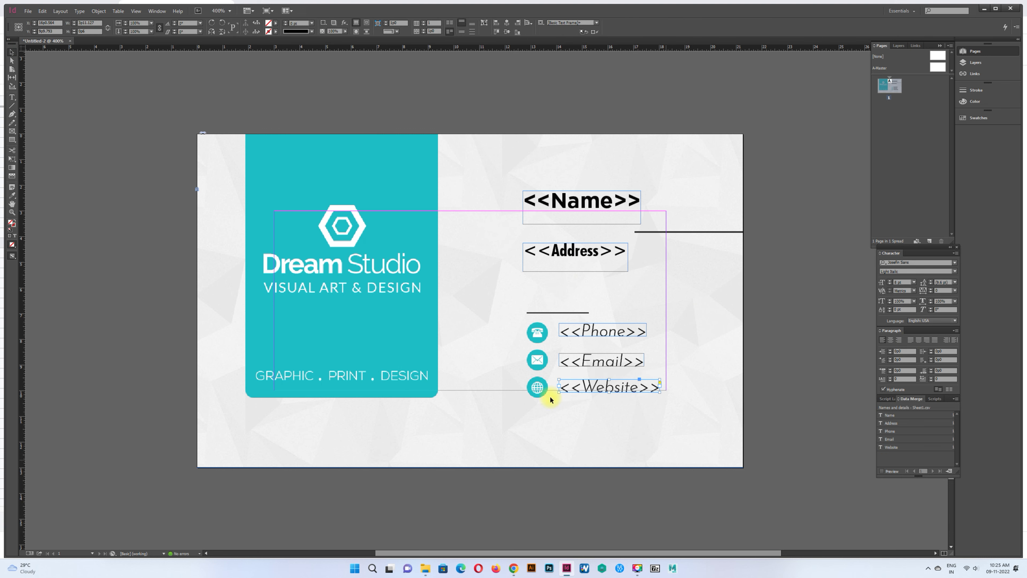
Create a merged document from all records, with a single record per document page.
click(954, 399)
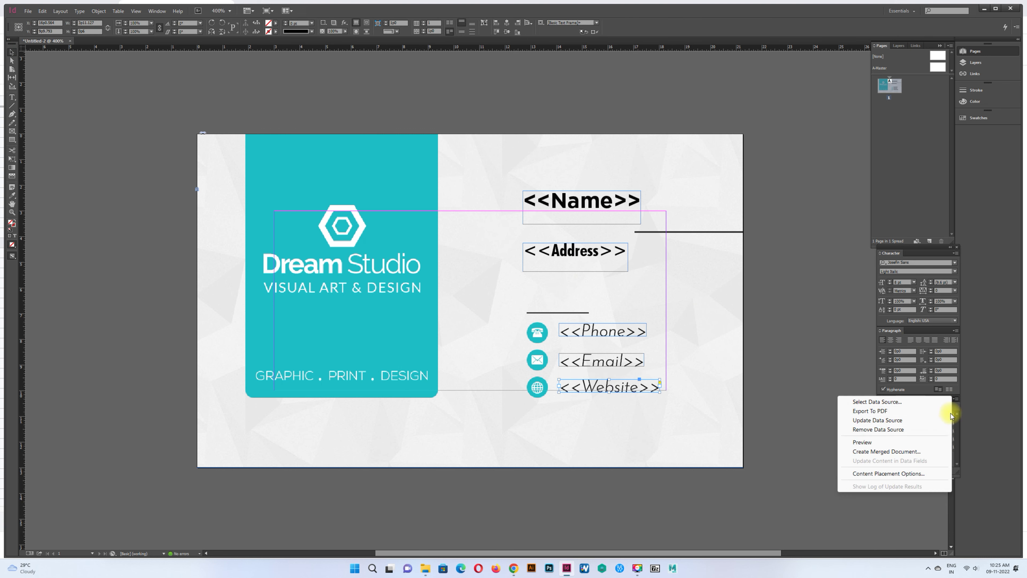
click(940, 452)
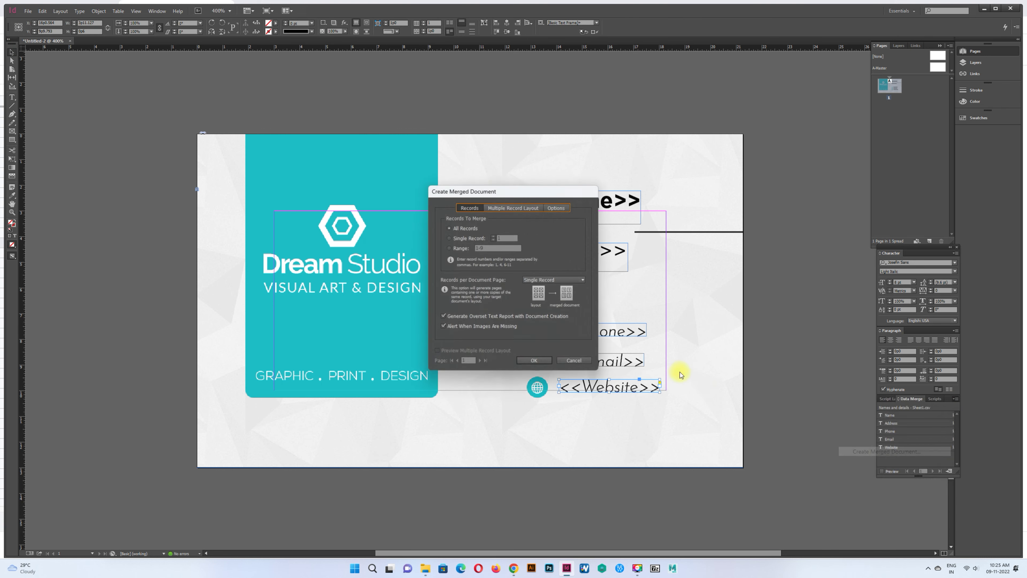
click(533, 360)
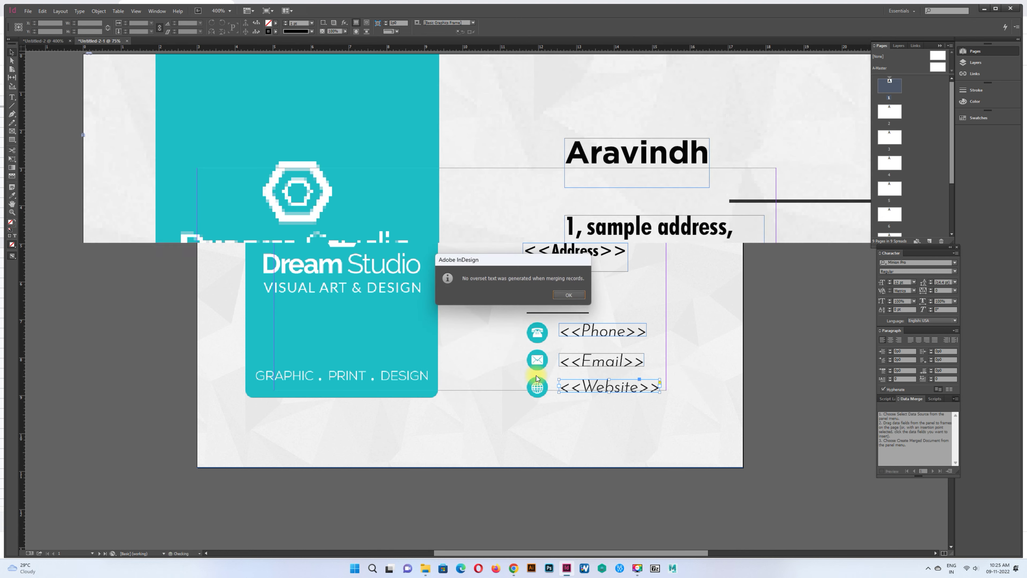
click(568, 295)
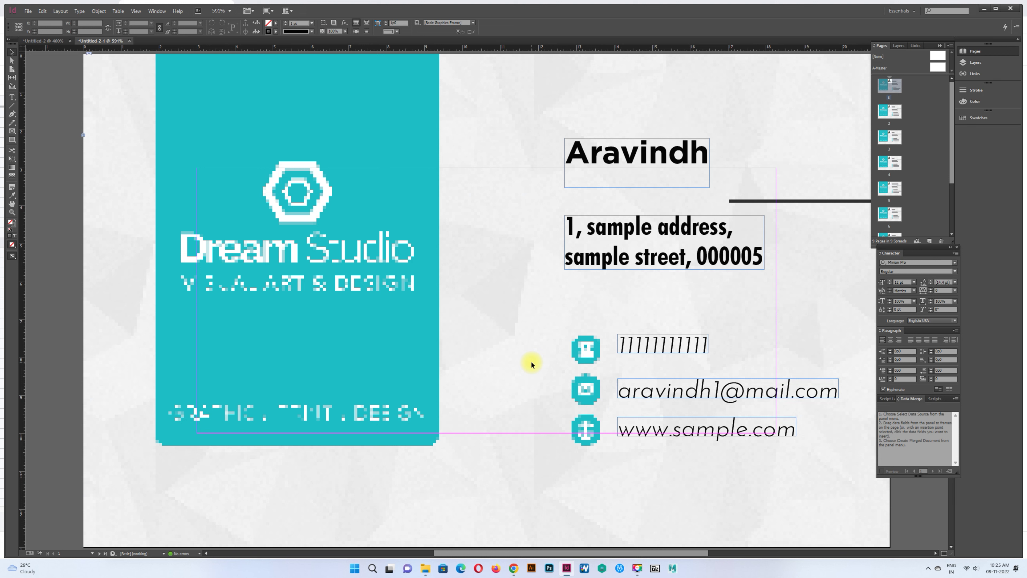
Set the merged document's display performance to High Quality Display.
right_click(62, 160)
mouse_move(74, 266)
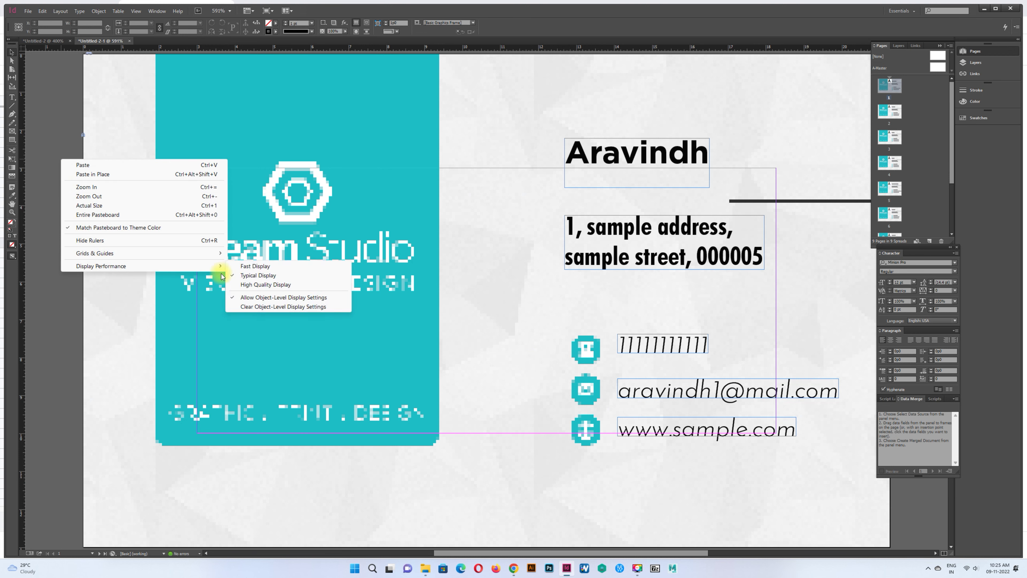
click(246, 285)
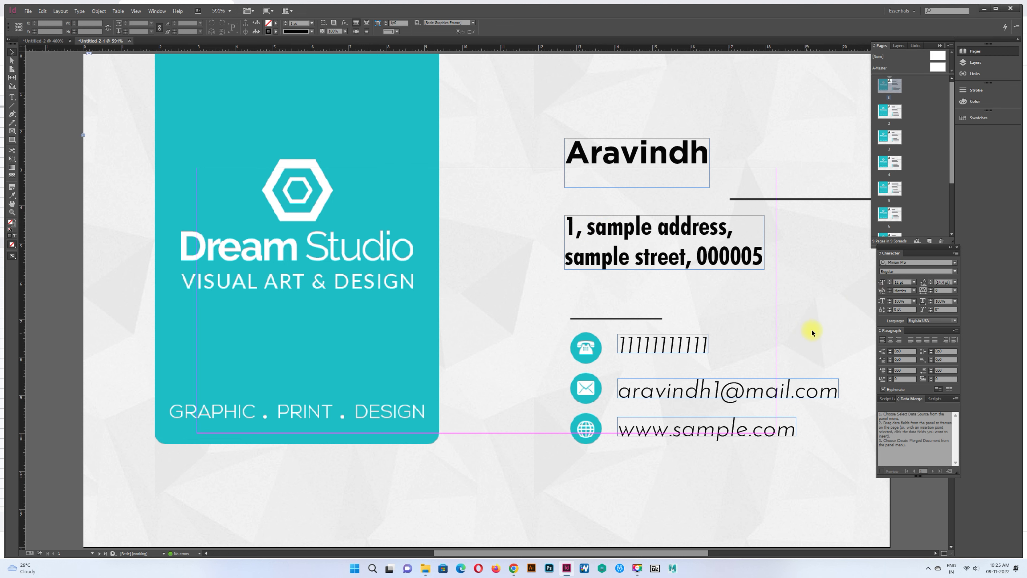
Go through pages 2 to 8 of the merged document, checking the name and contact details on each card.
double_click(889, 111)
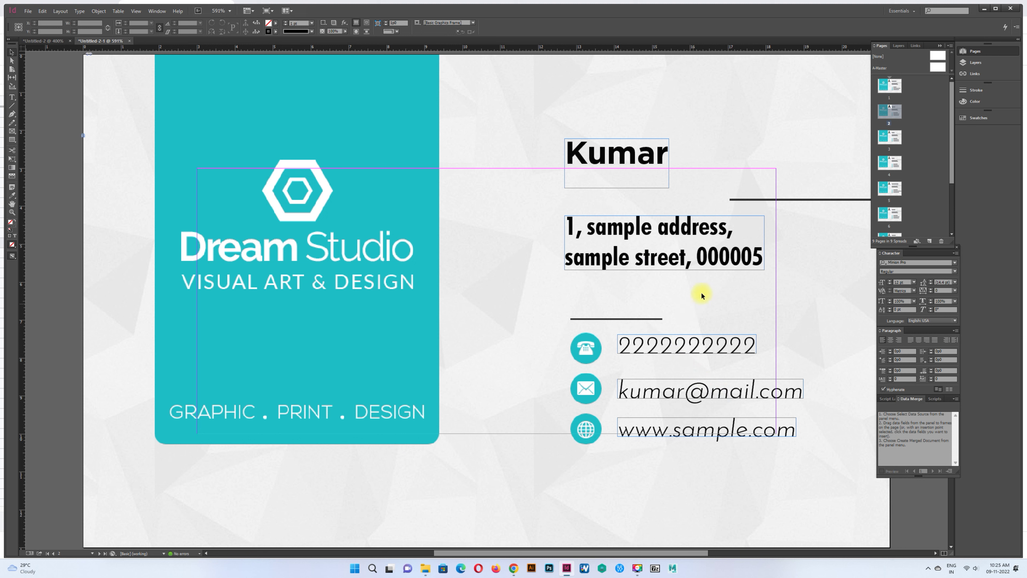
click(889, 135)
double_click(890, 135)
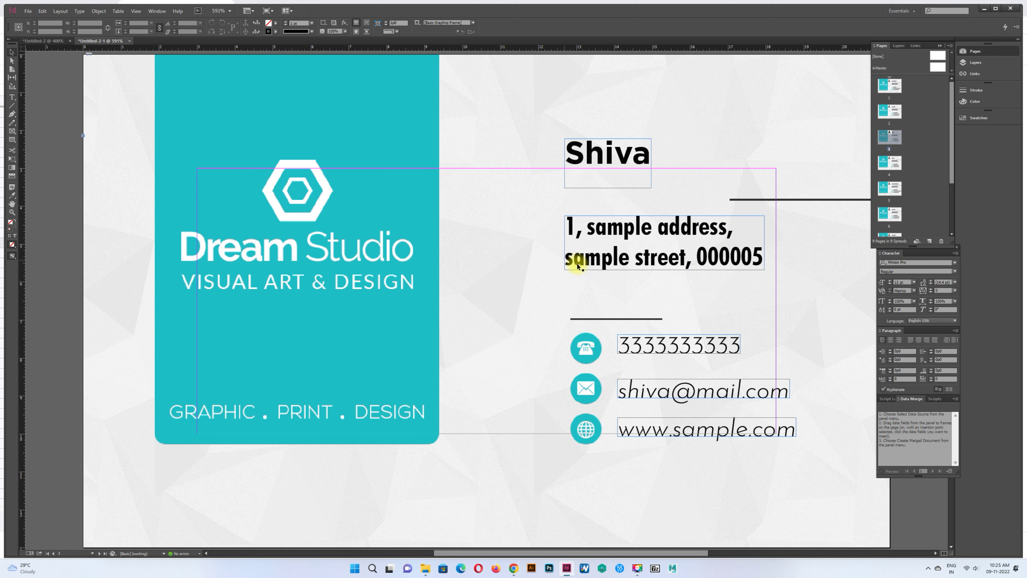
double_click(888, 162)
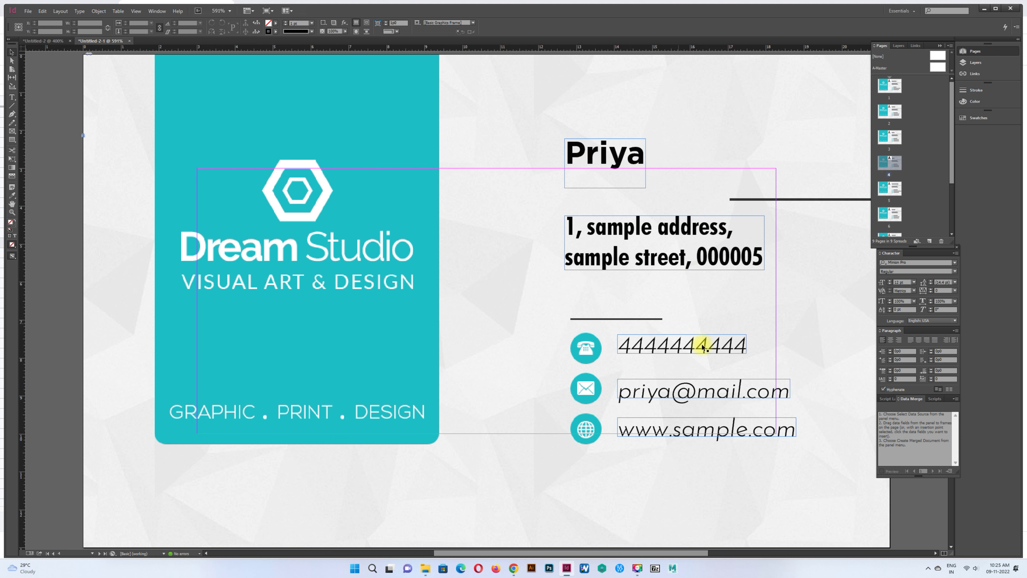
click(885, 196)
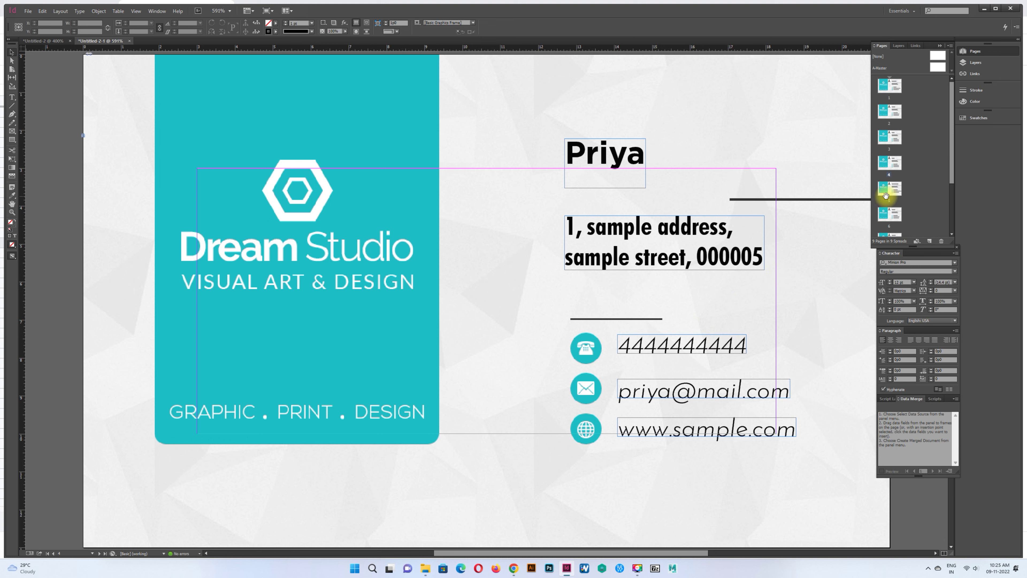
double_click(886, 196)
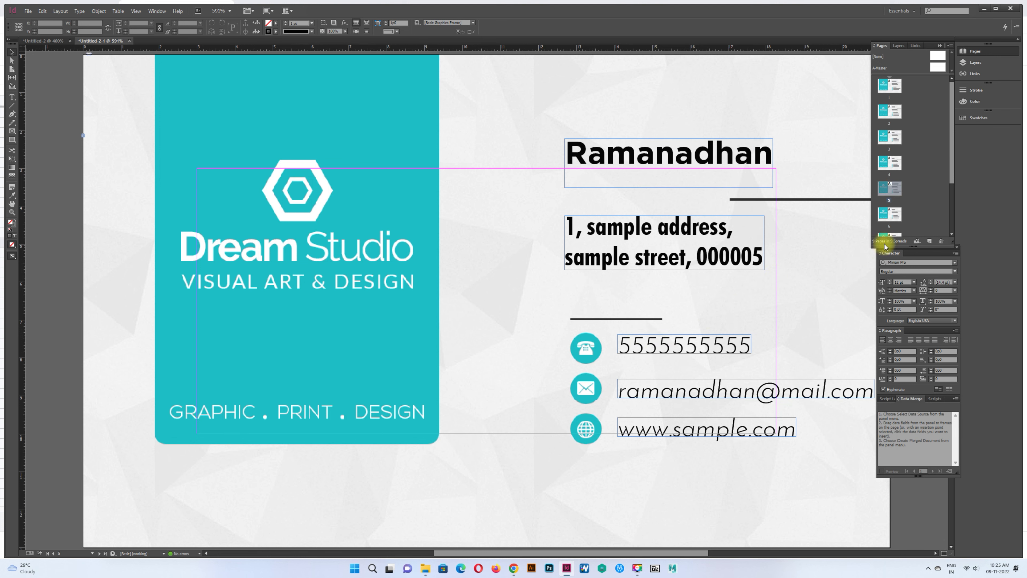
double_click(889, 213)
scroll(890, 194, down, 3)
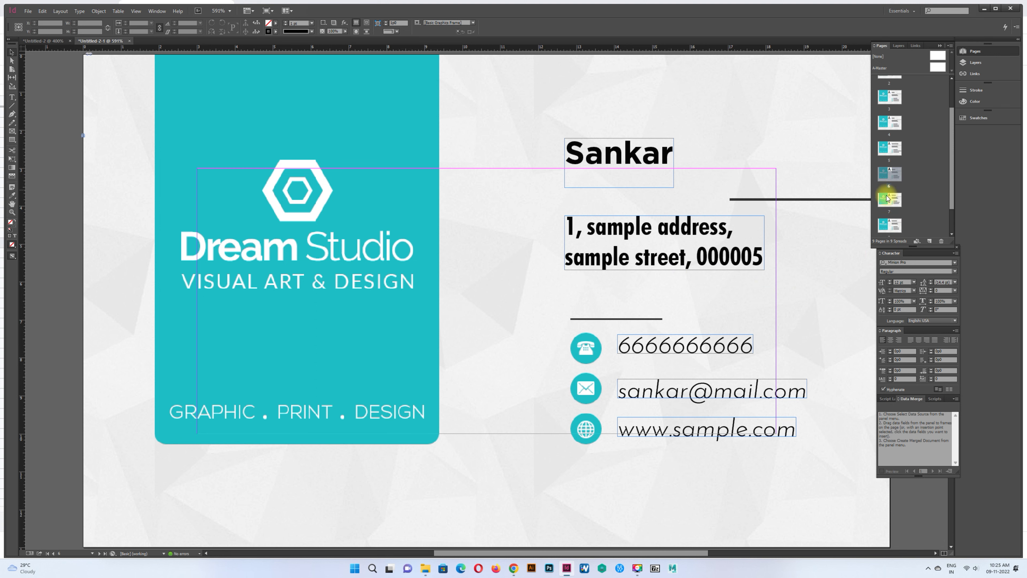
double_click(889, 201)
double_click(889, 226)
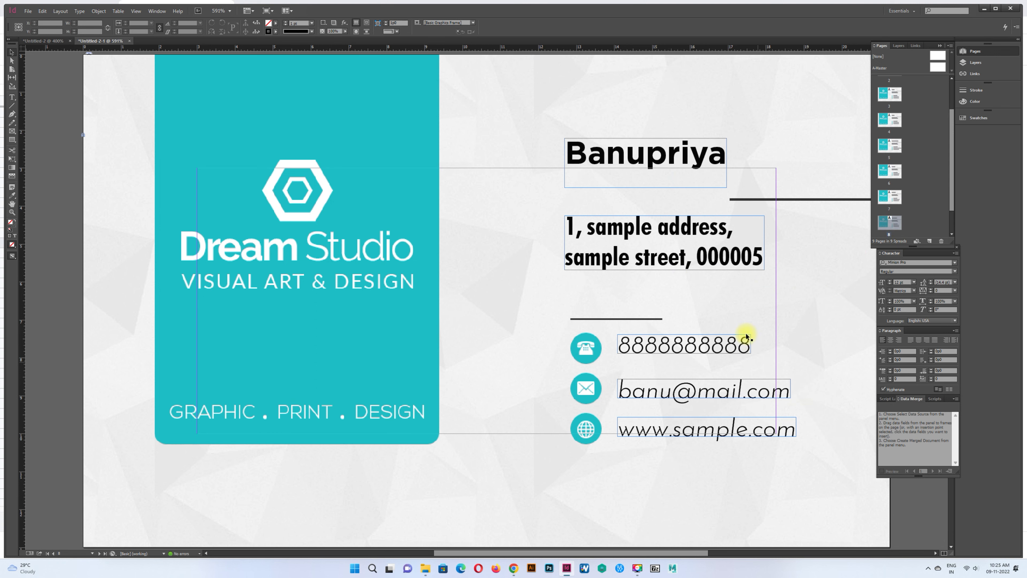
Export all pages of the merged document to the Downloads folder as the PDF "sample business card", using the High Quality Print preset.
click(28, 11)
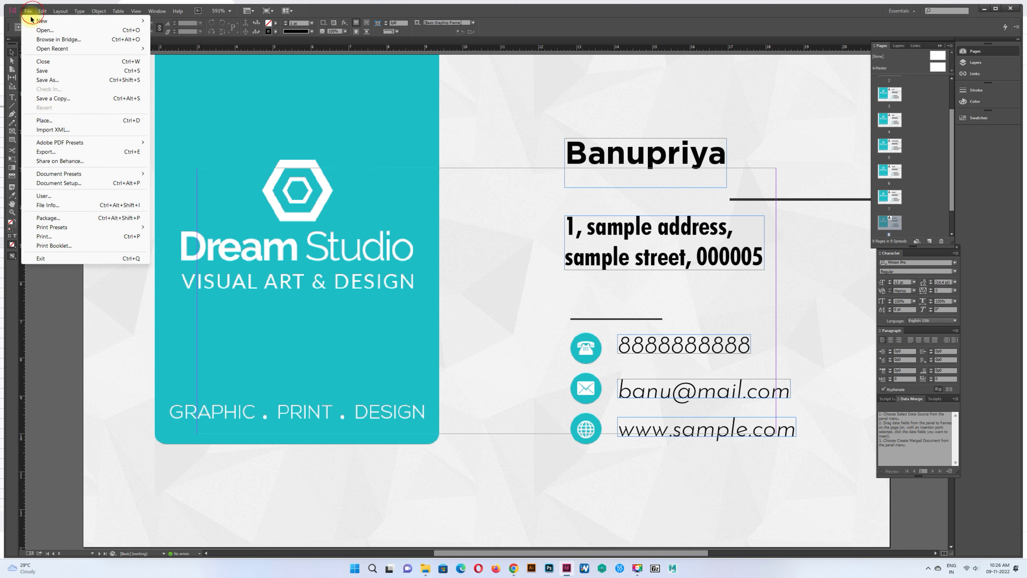
mouse_move(47, 144)
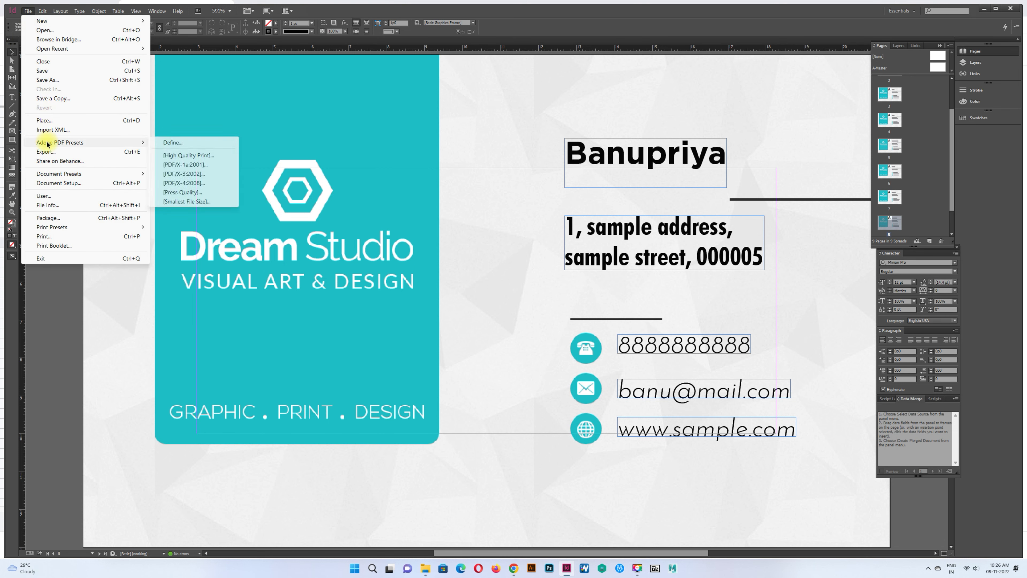
click(180, 155)
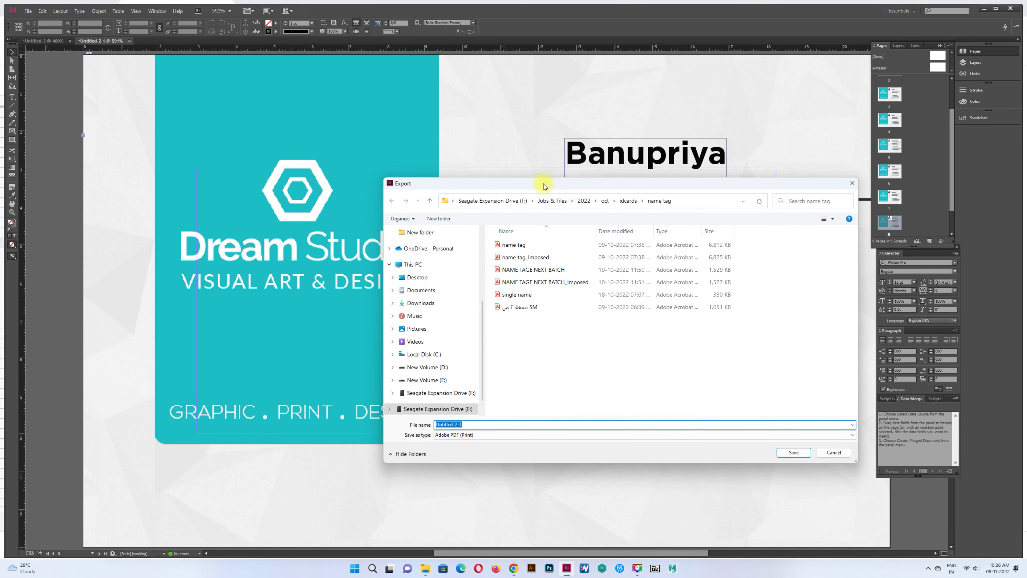
drag(544, 186, 463, 178)
click(357, 298)
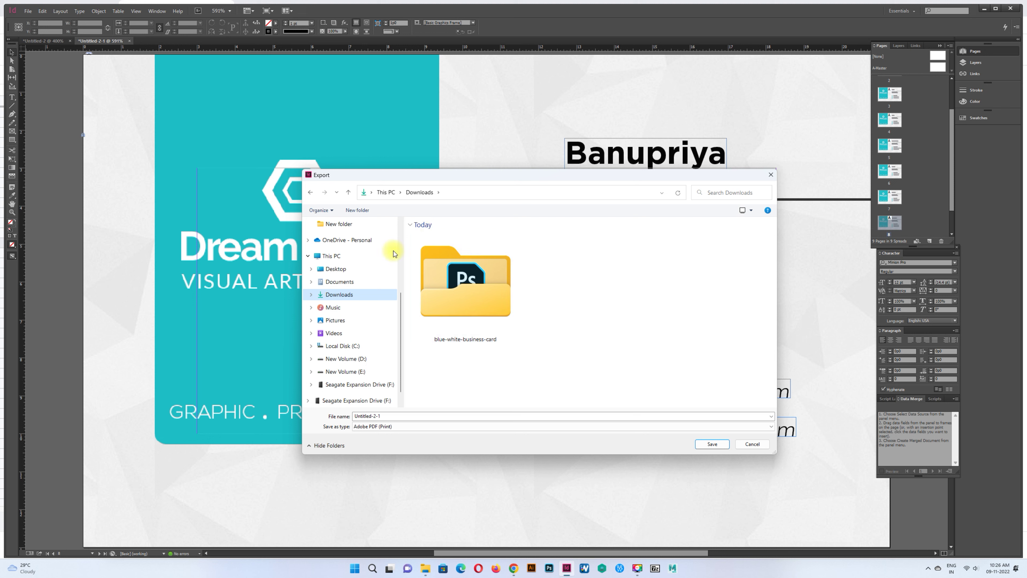
click(395, 418)
text(sample business card)
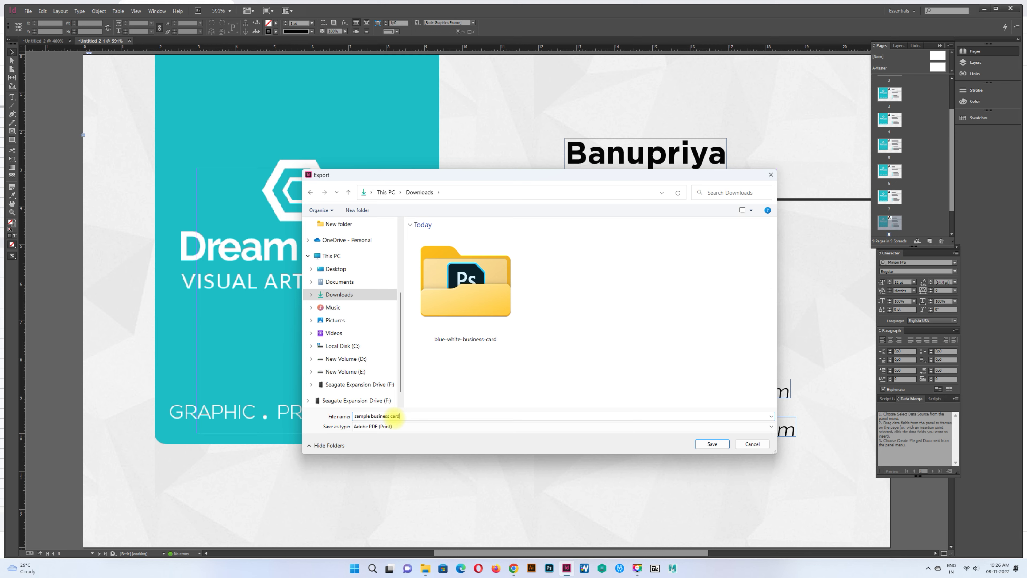
key(Return)
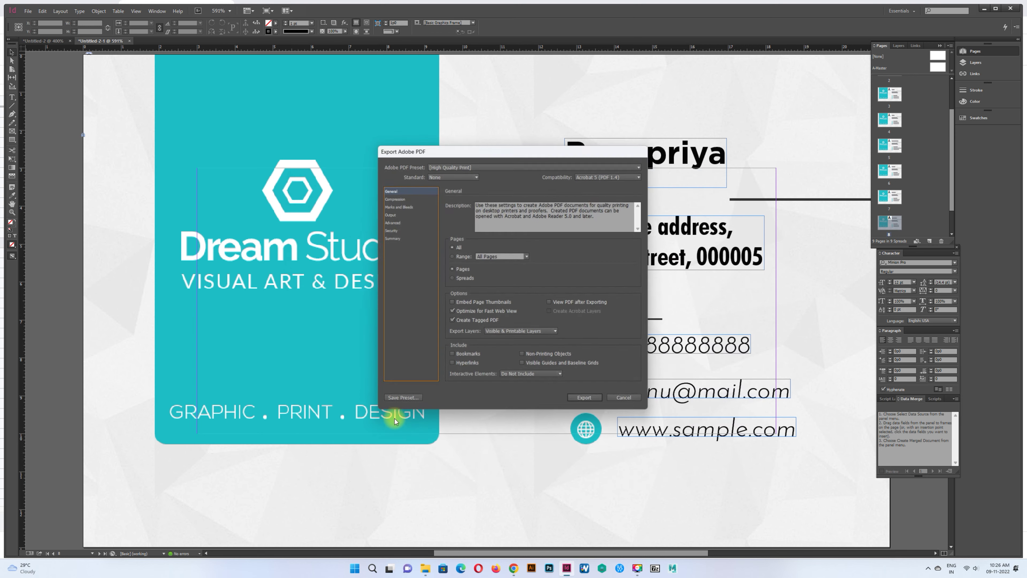
click(587, 400)
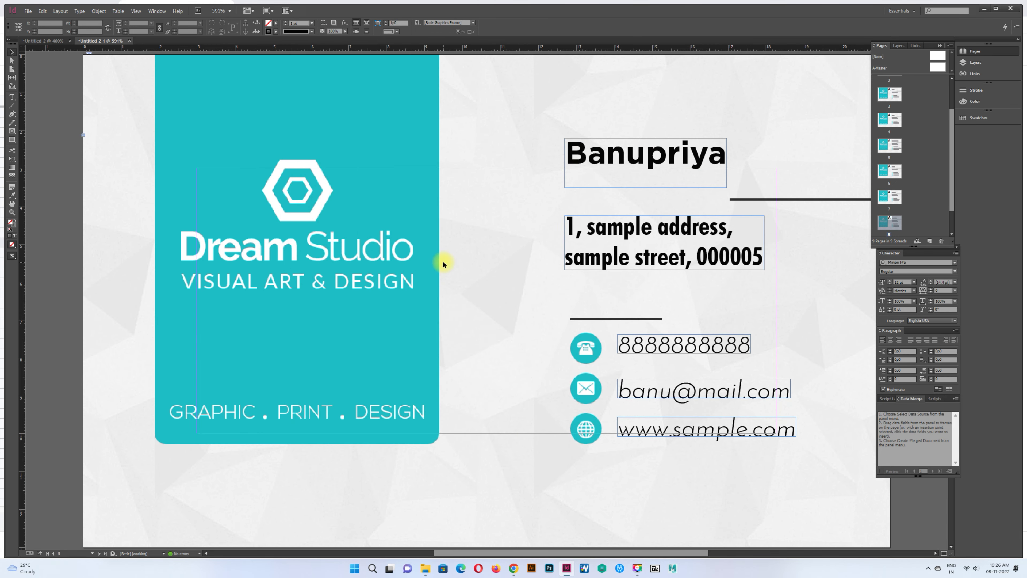
Switch to the Downloads folder in File Explorer, open the "sample business card" PDF in Acrobat Reader and review its card pages.
key(alt+Tab)
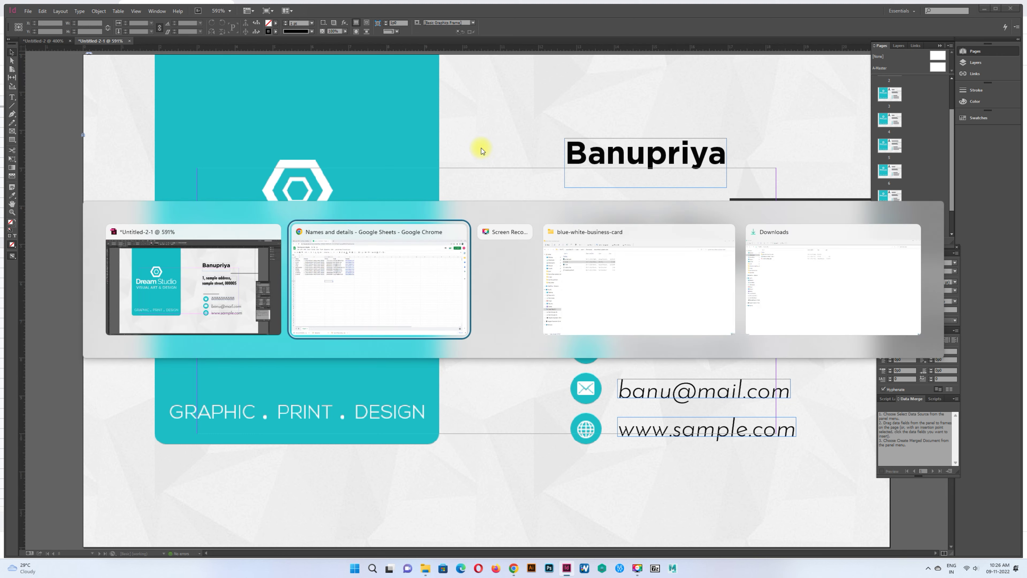
key(alt+Tab)
key(alt+Tab)
key(alt+Tab)
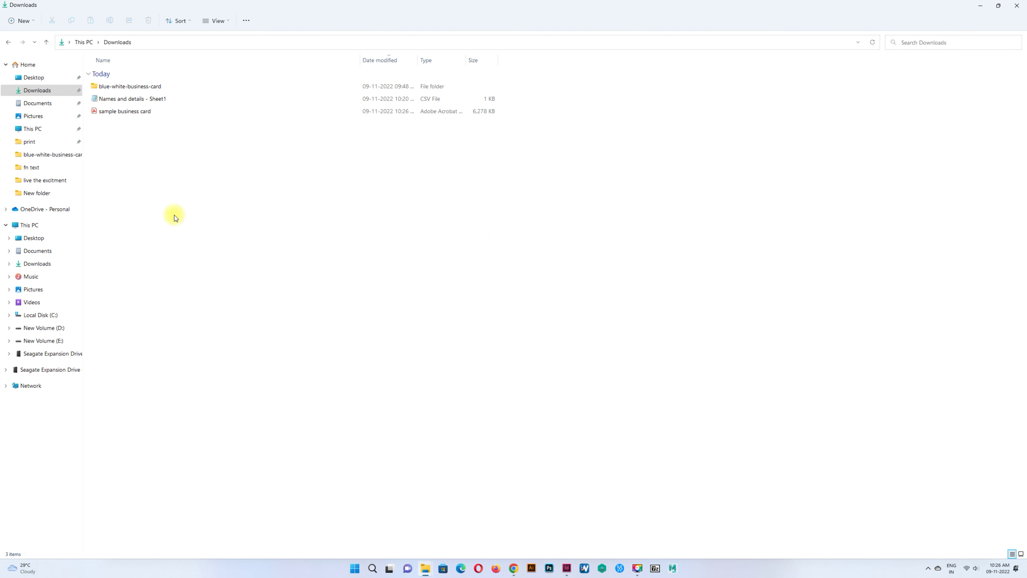
click(139, 113)
double_click(139, 113)
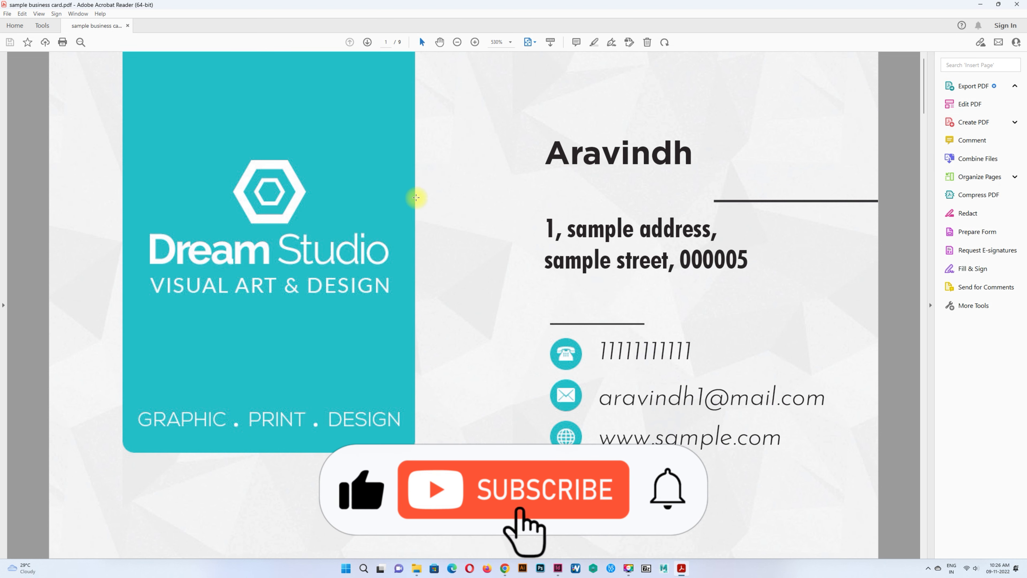
scroll(416, 197, down, 2)
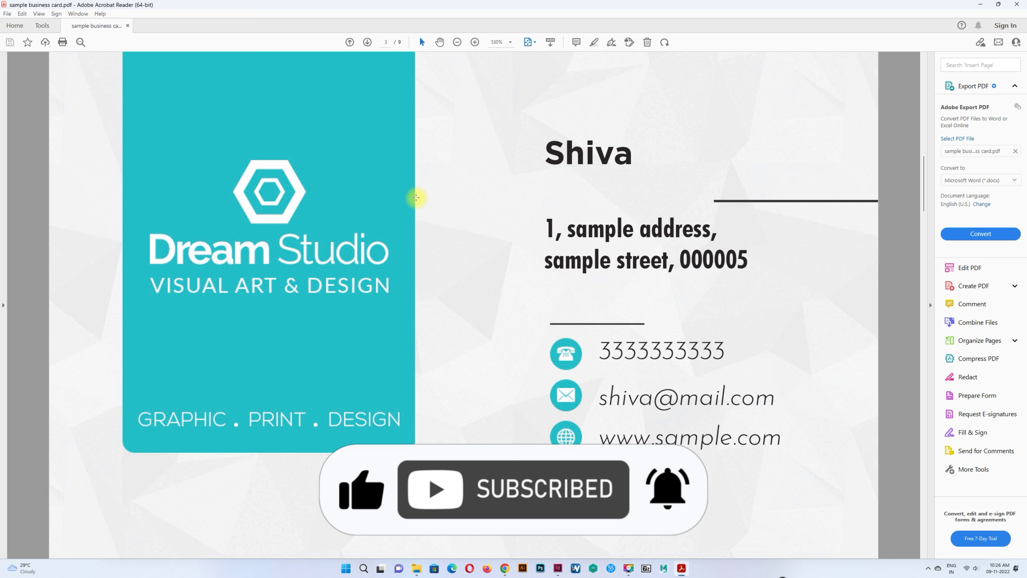
scroll(416, 197, down, 4)
scroll(416, 198, down, 2)
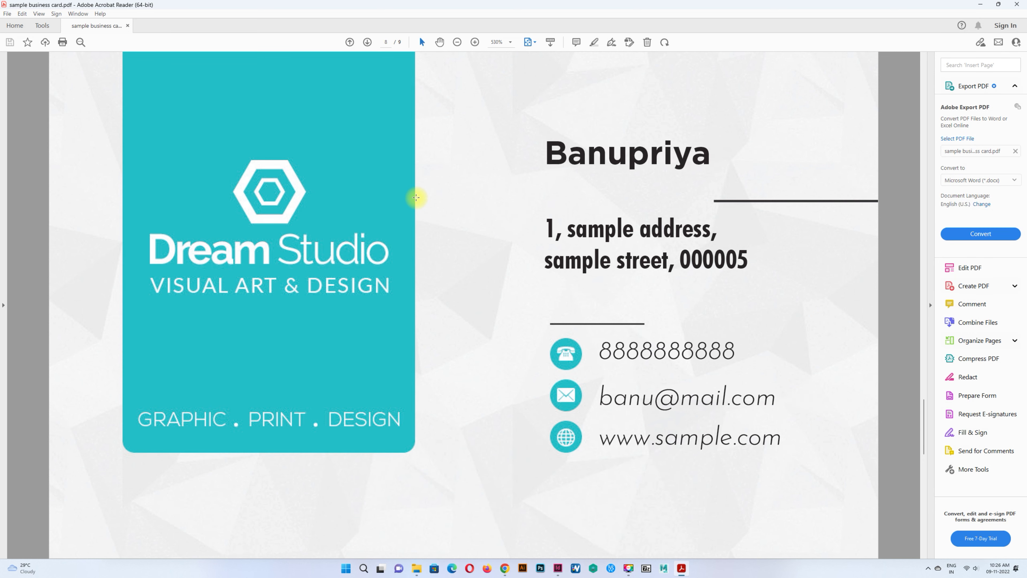